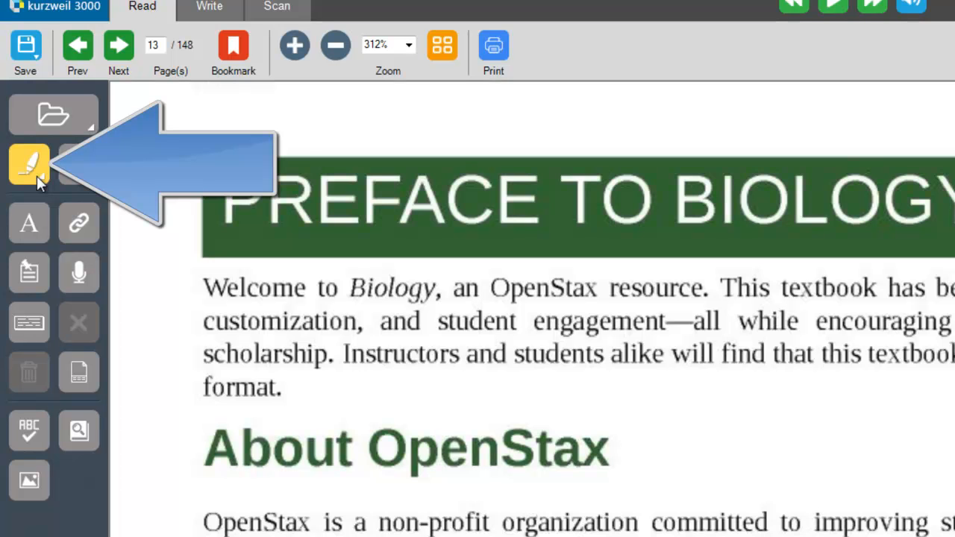
Highlight the sentence "Welcome to Biology, an OpenStax resource." in yellow and the following sentence in green.
{"action": "left_click", "coordinate": [37, 176]}
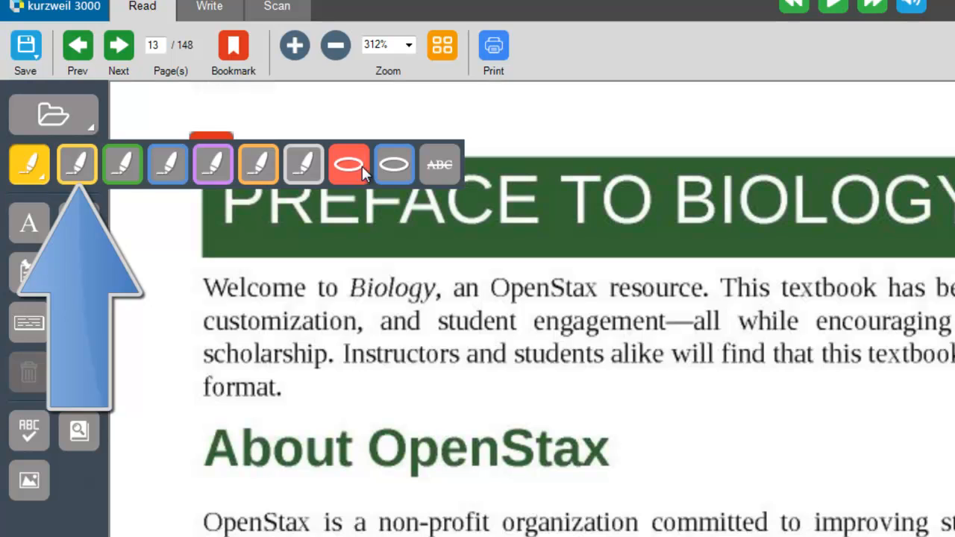
{"action": "left_click", "coordinate": [77, 165]}
{"action": "left_click_drag", "start_coordinate": [211, 292], "coordinate": [710, 301]}
{"action": "mouse_move", "coordinate": [33, 167]}
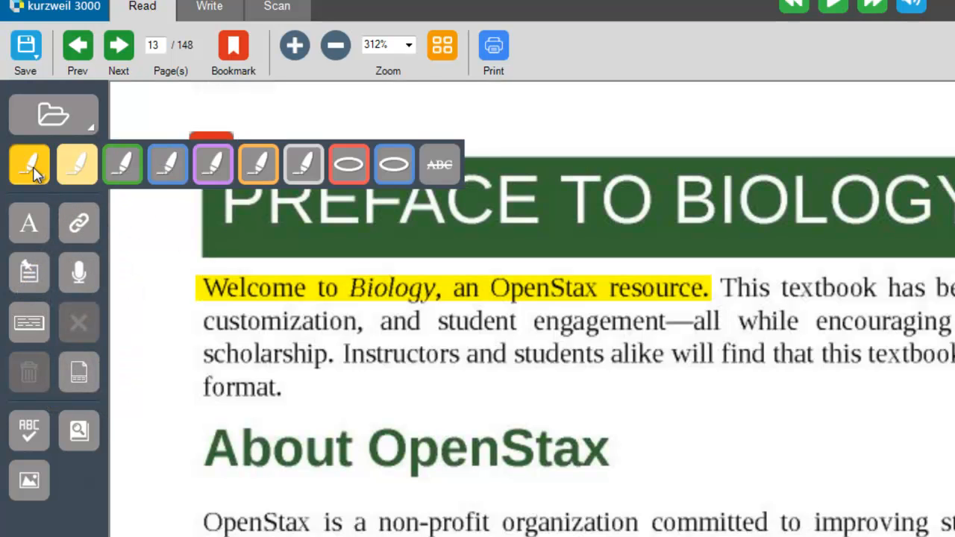
{"action": "left_click", "coordinate": [122, 164]}
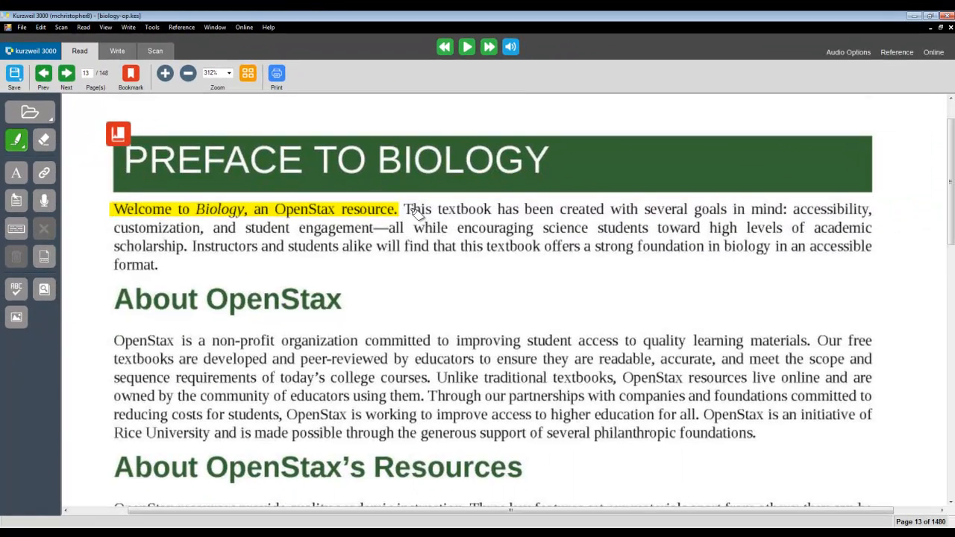
{"action": "left_click_drag", "start_coordinate": [414, 213], "coordinate": [185, 251]}
Highlight the sentence starting "Instructors and students" in blue and the first sentence under About OpenStax in pink.
{"action": "mouse_move", "coordinate": [16, 140]}
{"action": "left_click", "coordinate": [94, 142]}
{"action": "left_click_drag", "start_coordinate": [193, 246], "coordinate": [202, 264]}
{"action": "mouse_move", "coordinate": [17, 140]}
{"action": "left_click", "coordinate": [120, 141]}
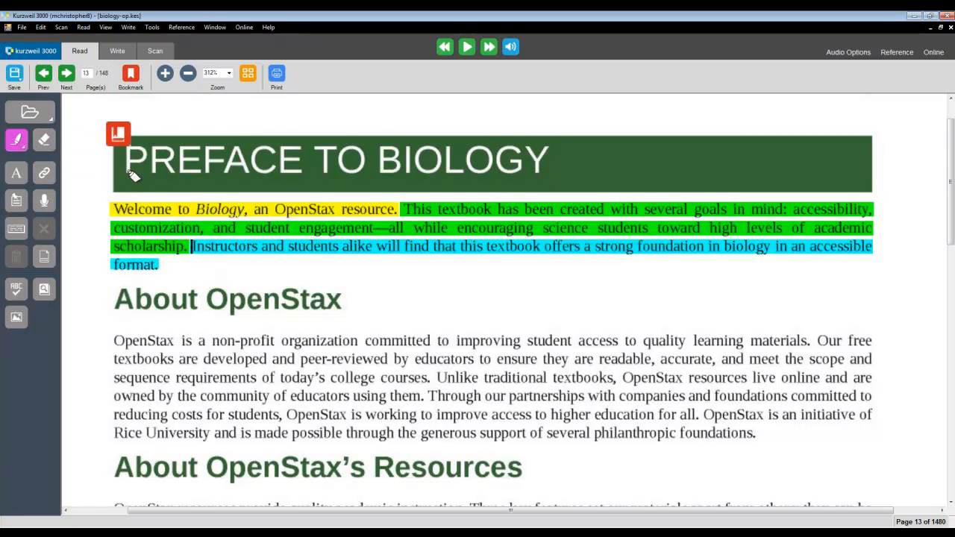
{"action": "left_click", "coordinate": [118, 341]}
{"action": "left_click_drag", "start_coordinate": [677, 340], "coordinate": [810, 342]}
Highlight the second sentence under About OpenStax, starting "Our free textbooks", in orange.
{"action": "mouse_move", "coordinate": [18, 142]}
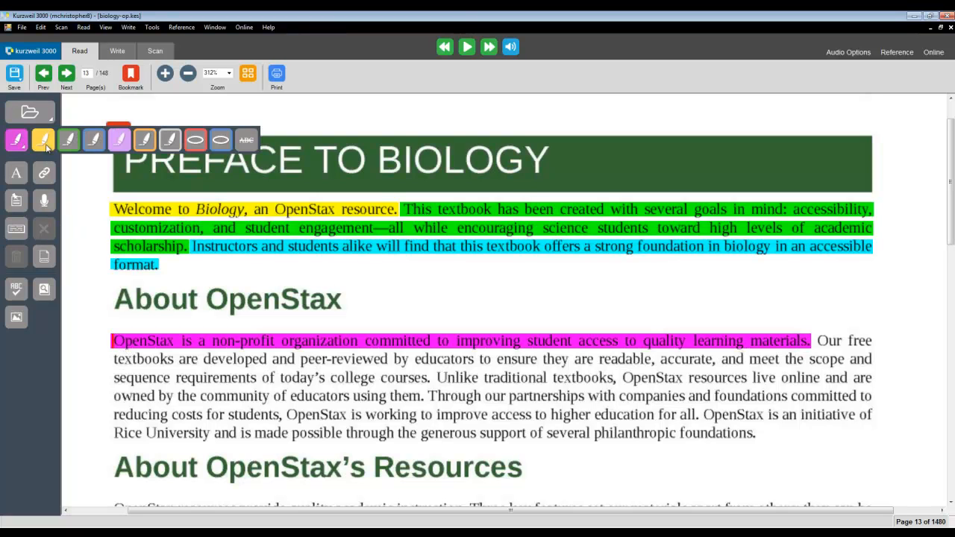
{"action": "left_click", "coordinate": [144, 141]}
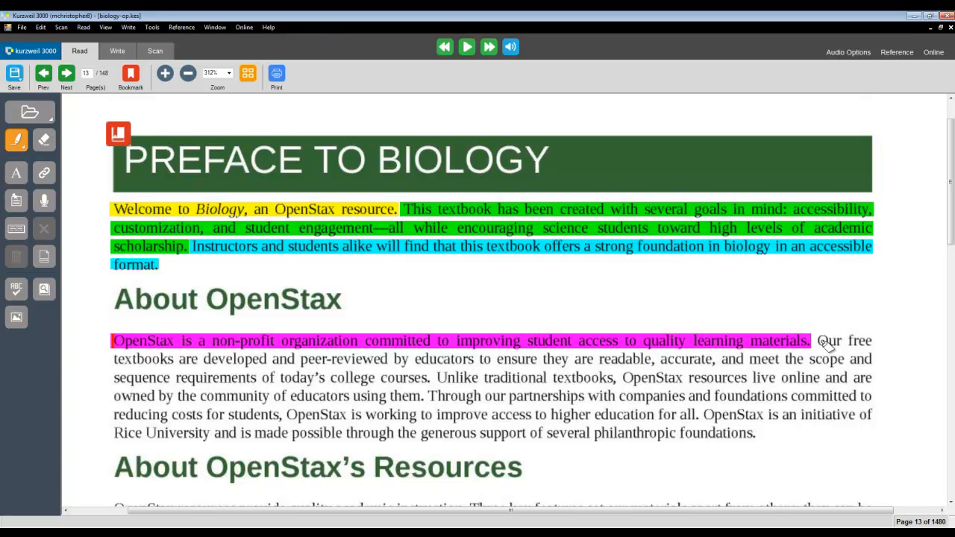
{"action": "left_click_drag", "start_coordinate": [817, 343], "coordinate": [423, 384]}
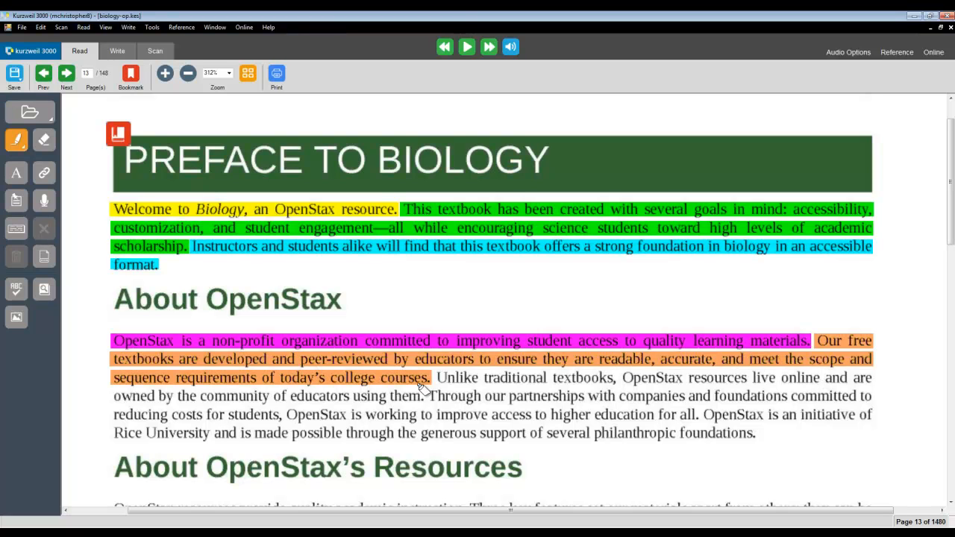
Highlight the third sentence under About OpenStax, starting "Unlike traditional textbooks", in gray.
{"action": "mouse_move", "coordinate": [19, 142]}
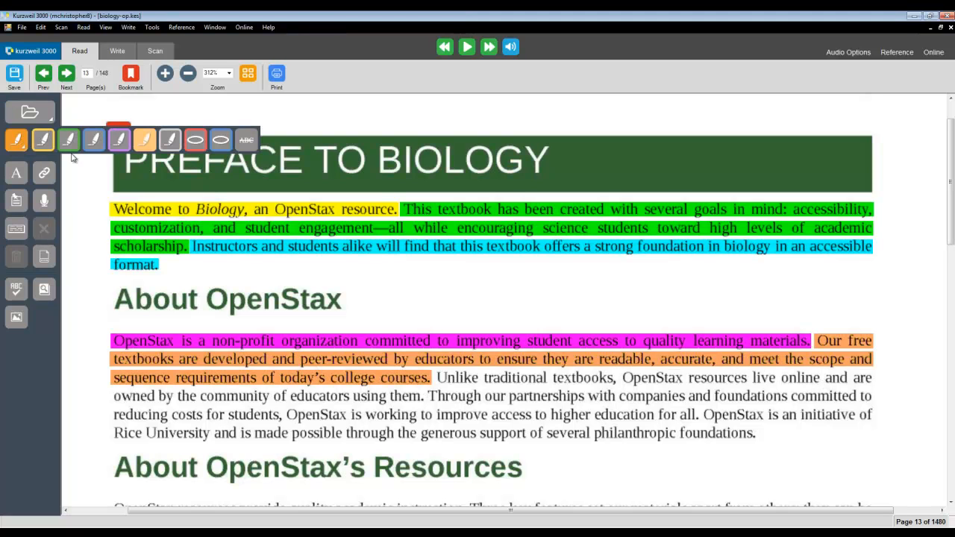
{"action": "left_click", "coordinate": [170, 141]}
{"action": "left_click_drag", "start_coordinate": [448, 380], "coordinate": [425, 398]}
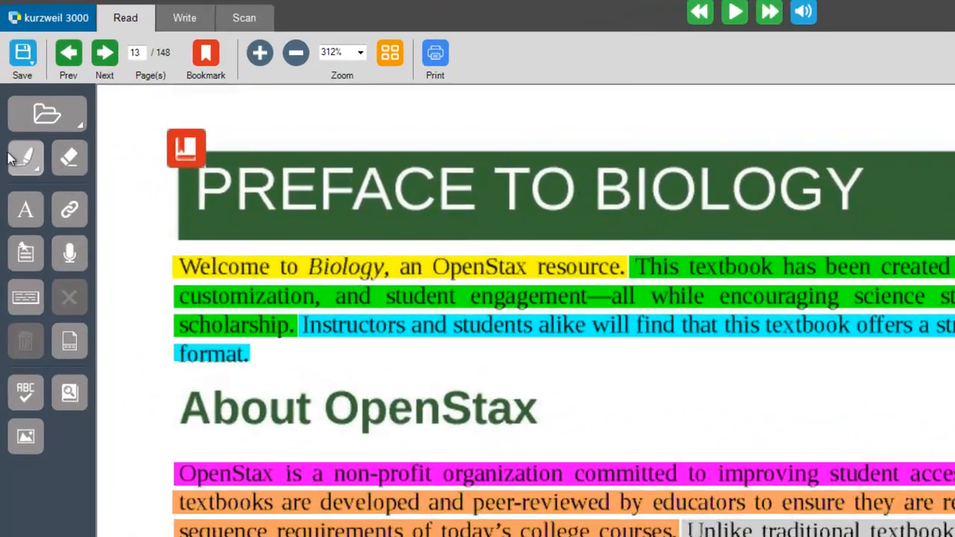
Circle the sentence starting "Through our partnerships" in red and the paragraph's last sentence in blue.
{"action": "mouse_move", "coordinate": [20, 164]}
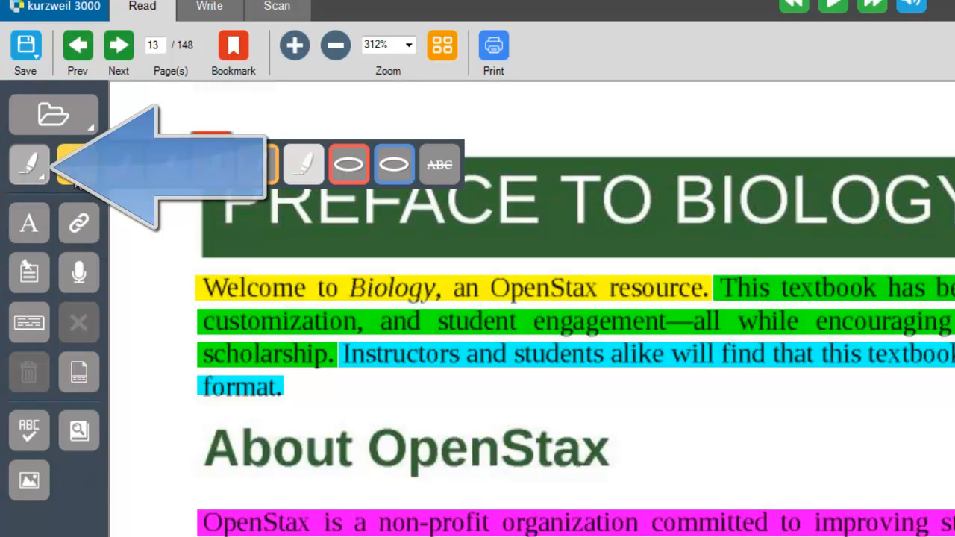
{"action": "left_click", "coordinate": [347, 178]}
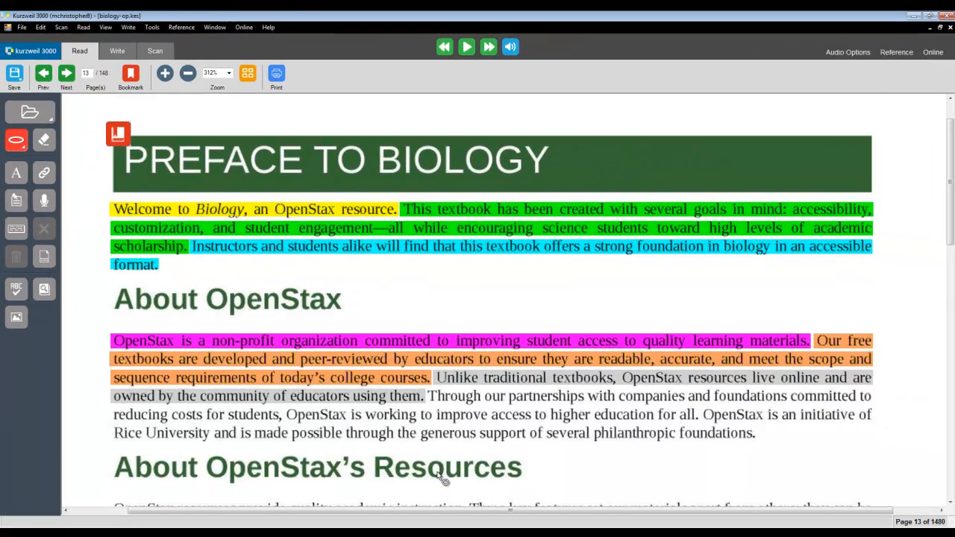
{"action": "left_click", "coordinate": [431, 397]}
{"action": "mouse_move", "coordinate": [436, 403]}
{"action": "left_mouse_down"}
{"action": "mouse_move", "coordinate": [597, 422]}
{"action": "mouse_move", "coordinate": [692, 422]}
{"action": "left_mouse_up"}
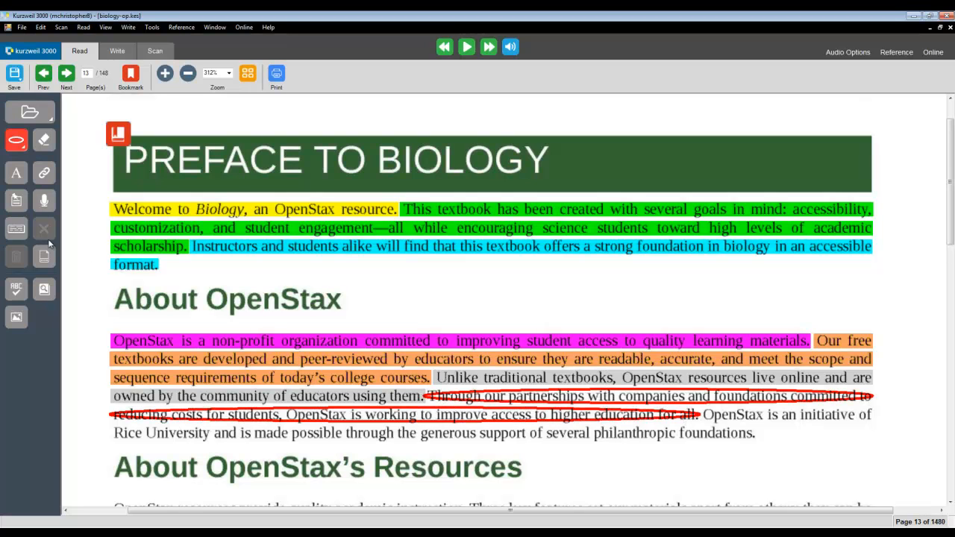
{"action": "left_click", "coordinate": [16, 146]}
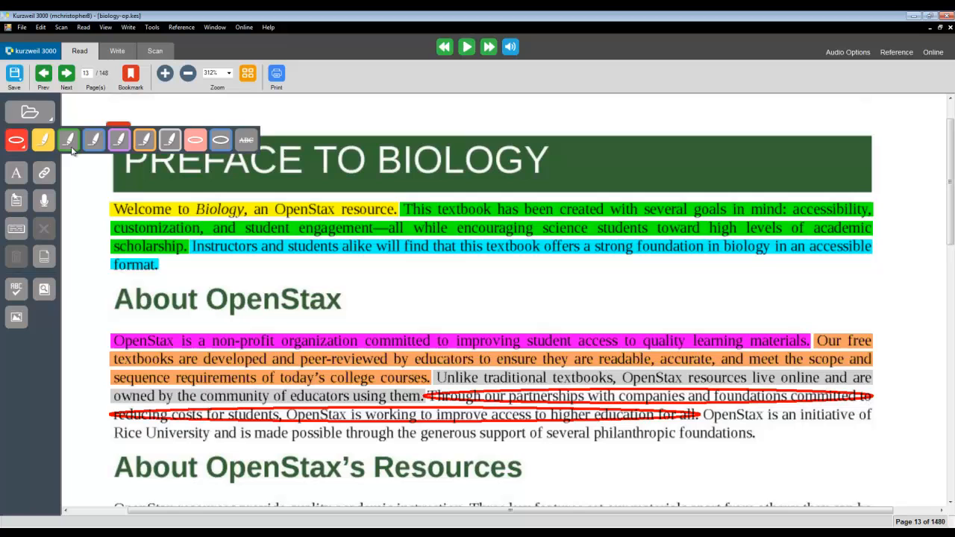
{"action": "left_click", "coordinate": [220, 141]}
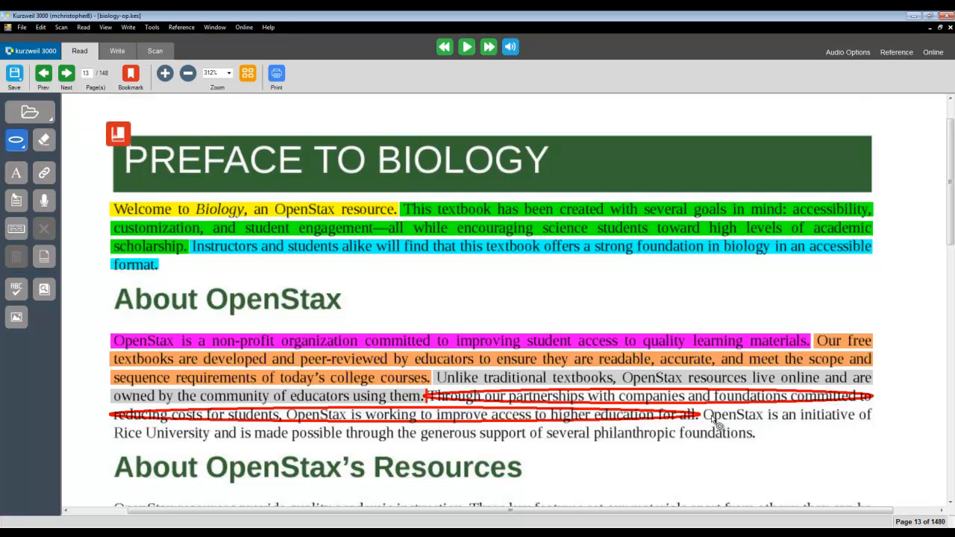
{"action": "left_click_drag", "start_coordinate": [701, 413], "coordinate": [750, 433]}
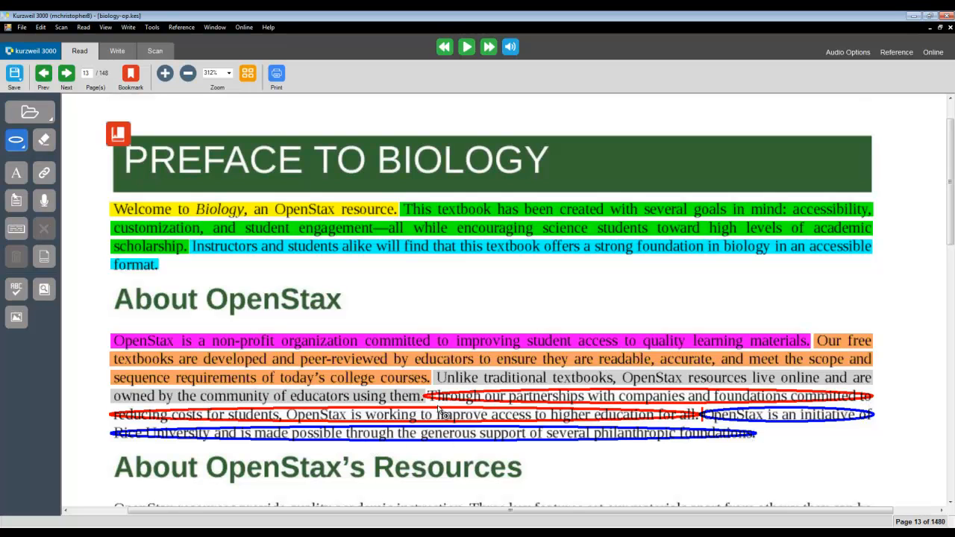
Cross out the sentence "OpenStax resources provide quality academic instruction." under About OpenStax's Resources.
{"action": "left_click_drag", "start_coordinate": [950, 157], "coordinate": [950, 164]}
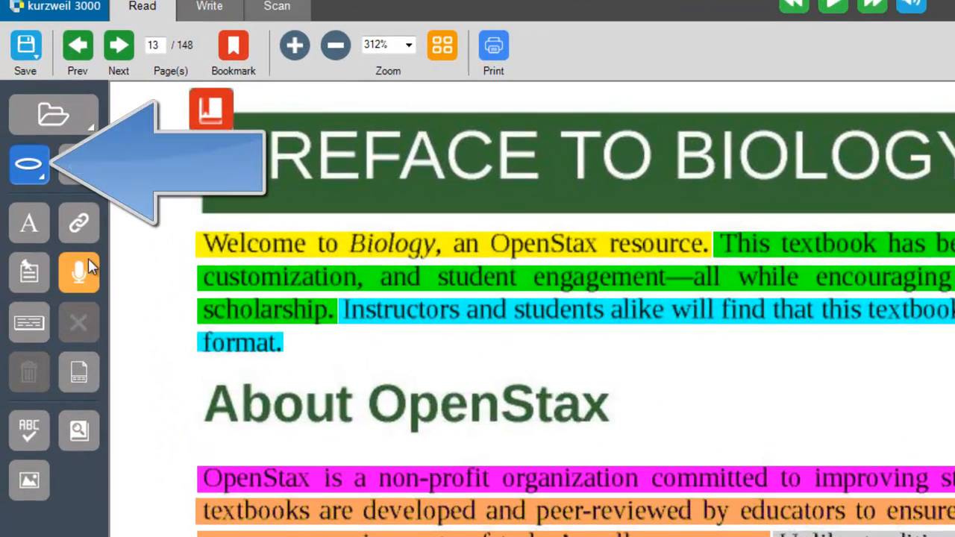
{"action": "left_click", "coordinate": [29, 169]}
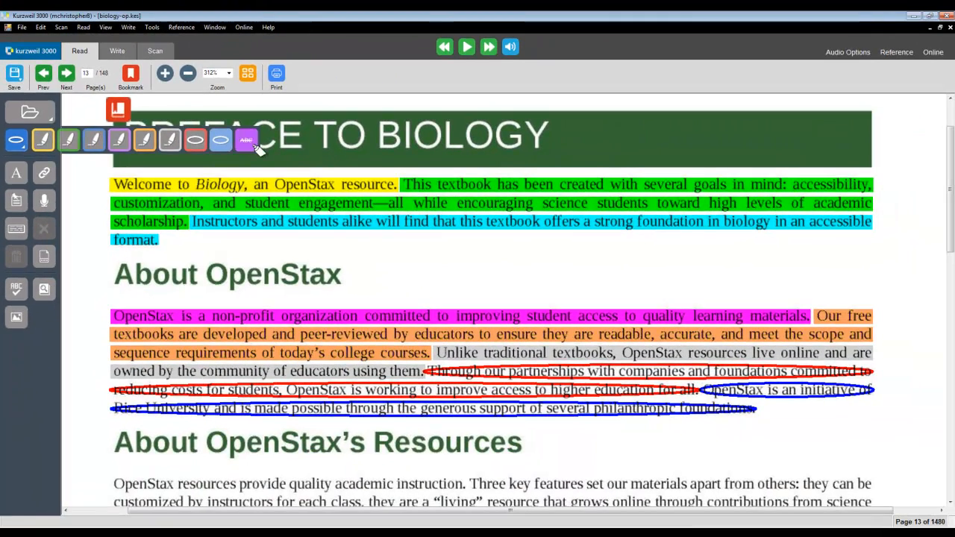
{"action": "left_click", "coordinate": [444, 167]}
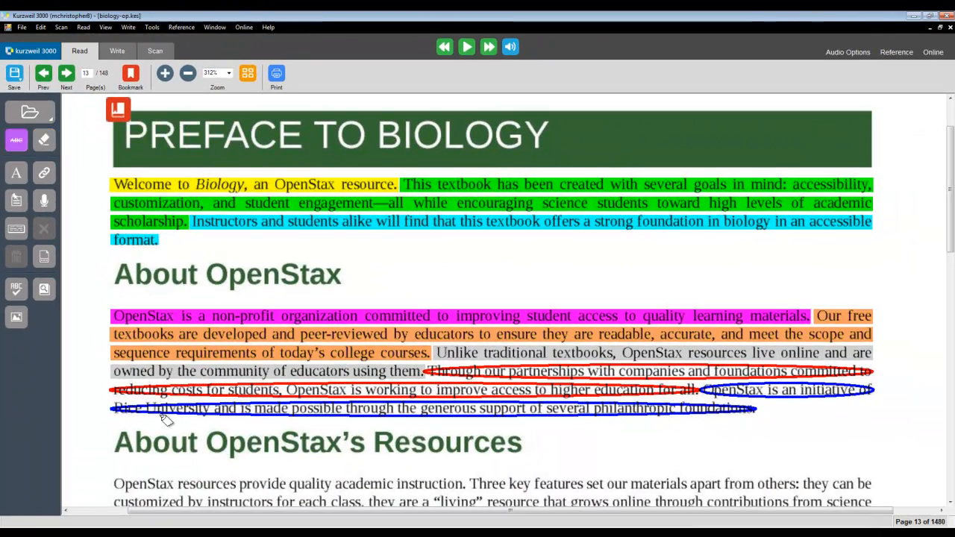
{"action": "mouse_move", "coordinate": [120, 484]}
{"action": "left_mouse_down"}
{"action": "mouse_move", "coordinate": [376, 481]}
{"action": "mouse_move", "coordinate": [456, 501]}
{"action": "mouse_move", "coordinate": [466, 492]}
{"action": "left_mouse_up"}
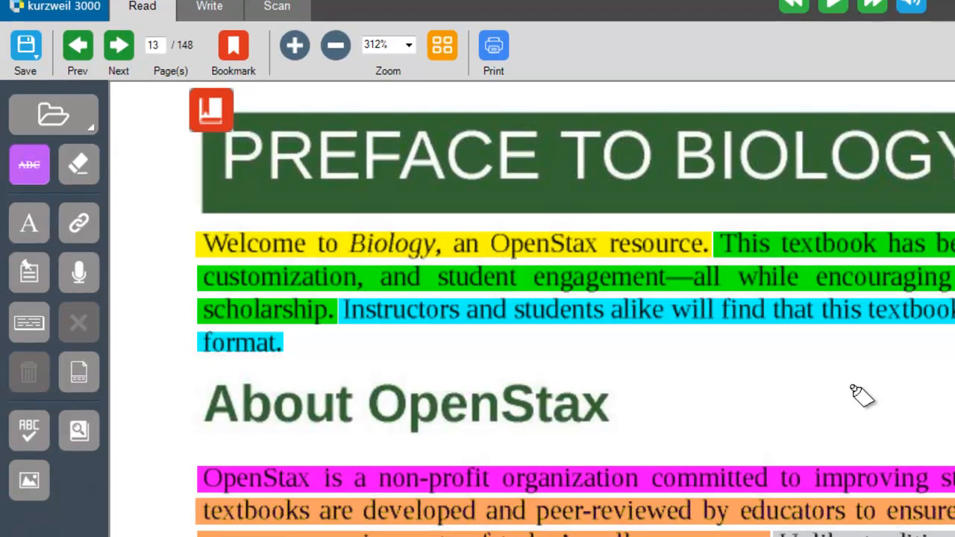
Erase the gray highlight from the sentence starting "Unlike traditional textbooks".
{"action": "left_click", "coordinate": [85, 177]}
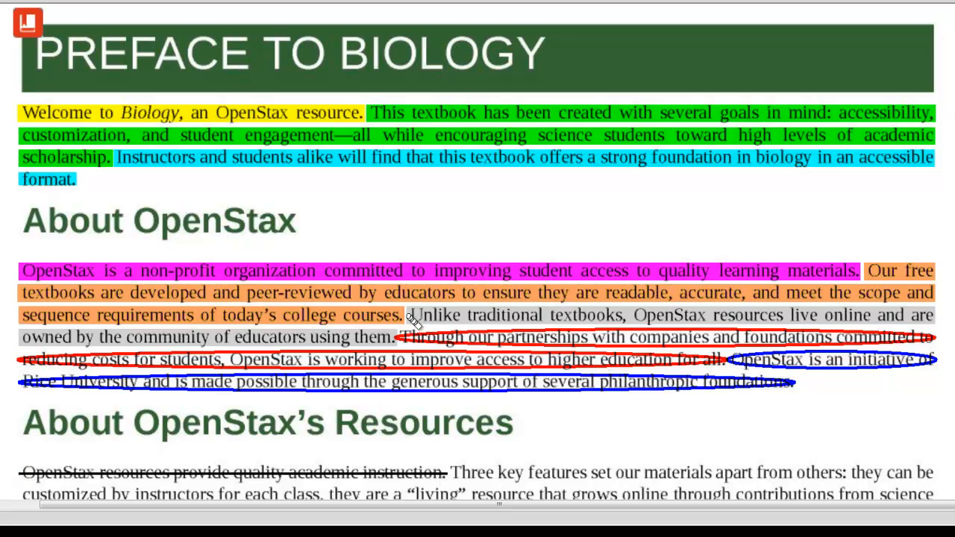
{"action": "mouse_move", "coordinate": [409, 307]}
{"action": "left_mouse_down"}
{"action": "mouse_move", "coordinate": [403, 323]}
{"action": "mouse_move", "coordinate": [340, 335]}
{"action": "mouse_move", "coordinate": [400, 340]}
{"action": "left_mouse_up"}
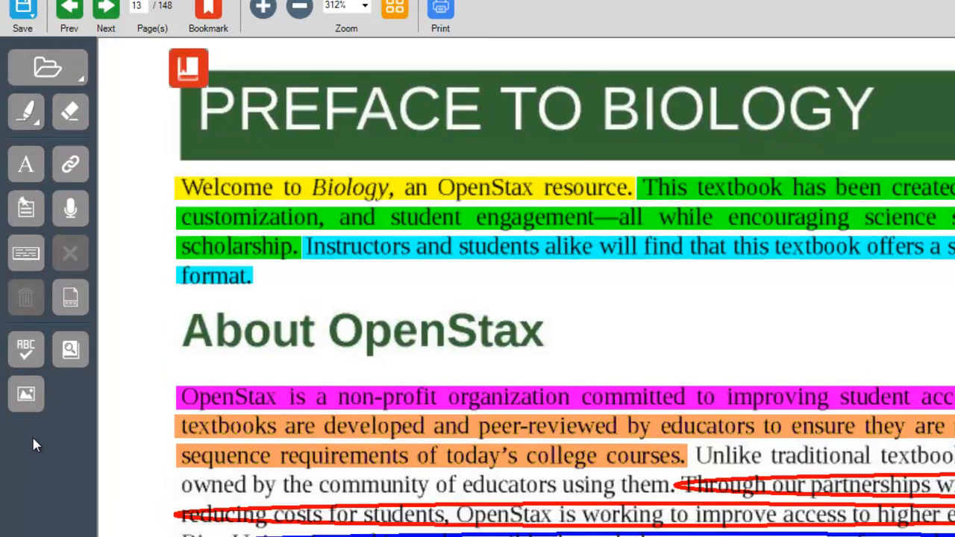
Review the toolbar sets available for loading, without loading a different one.
{"action": "right_click", "coordinate": [30, 458]}
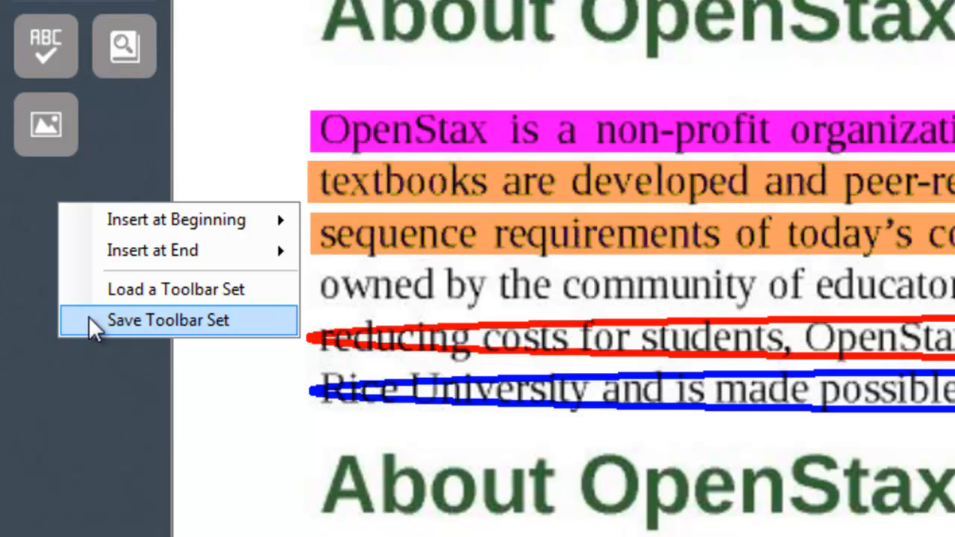
{"action": "left_click", "coordinate": [90, 292]}
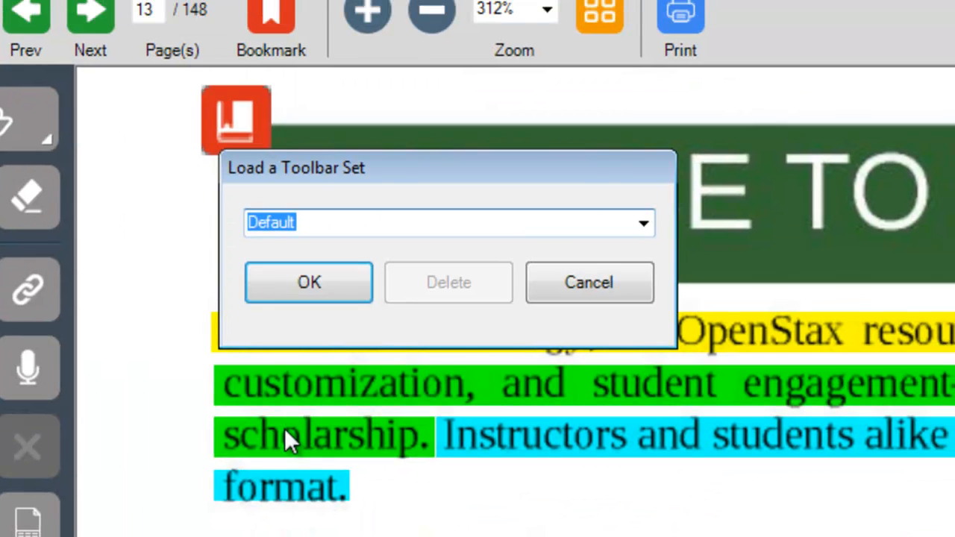
{"action": "left_click", "coordinate": [643, 223]}
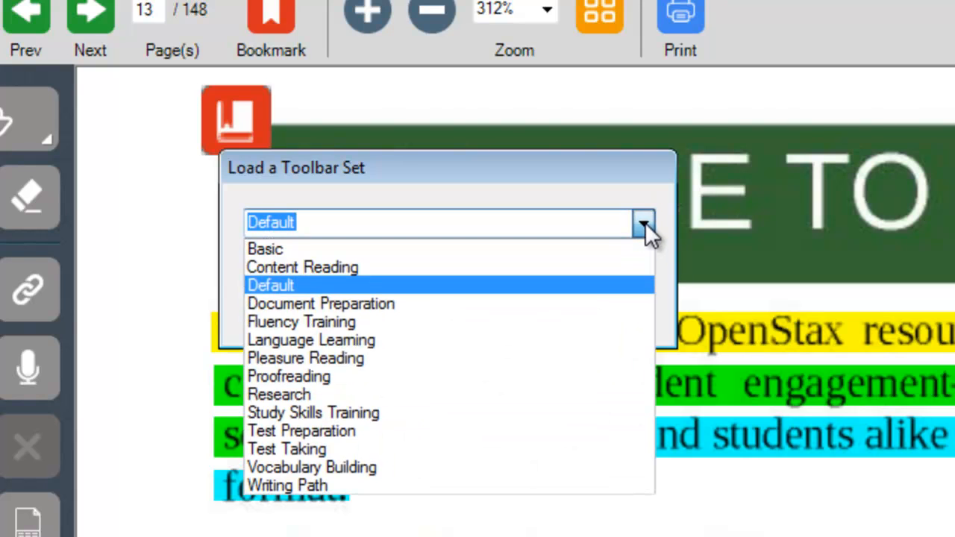
{"action": "left_click", "coordinate": [555, 158]}
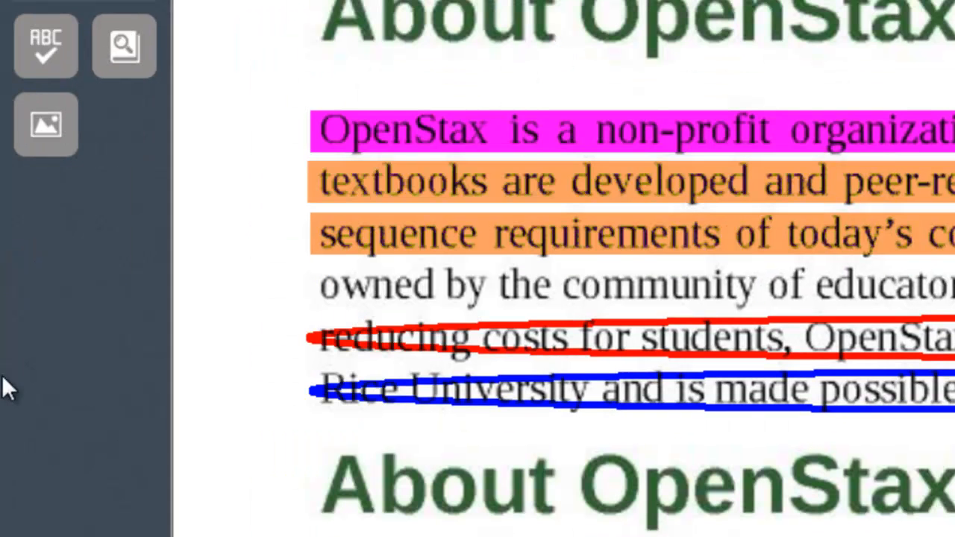
Insert the Bubble Note tool at the end of the study toolbar.
{"action": "right_click", "coordinate": [132, 186]}
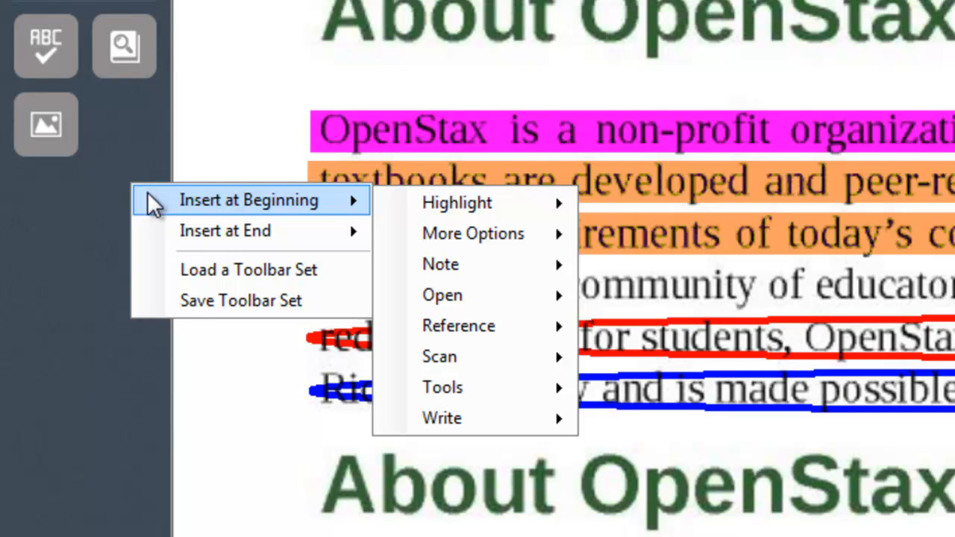
{"action": "mouse_move", "coordinate": [148, 228]}
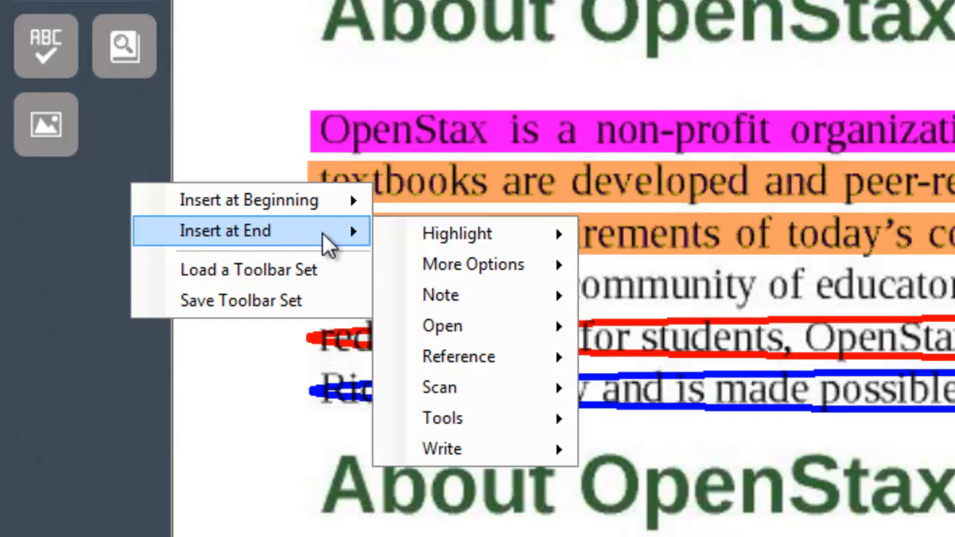
{"action": "mouse_move", "coordinate": [522, 293]}
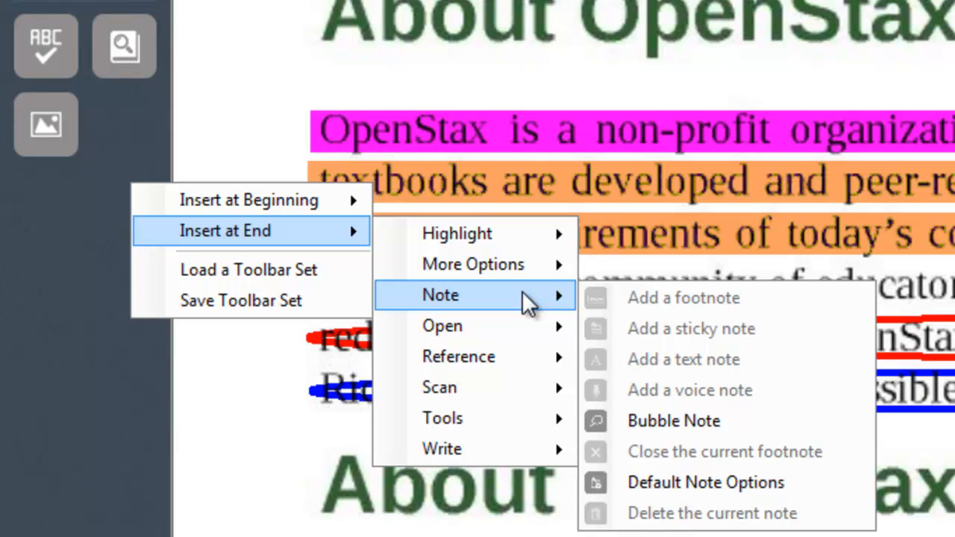
{"action": "left_click", "coordinate": [753, 424]}
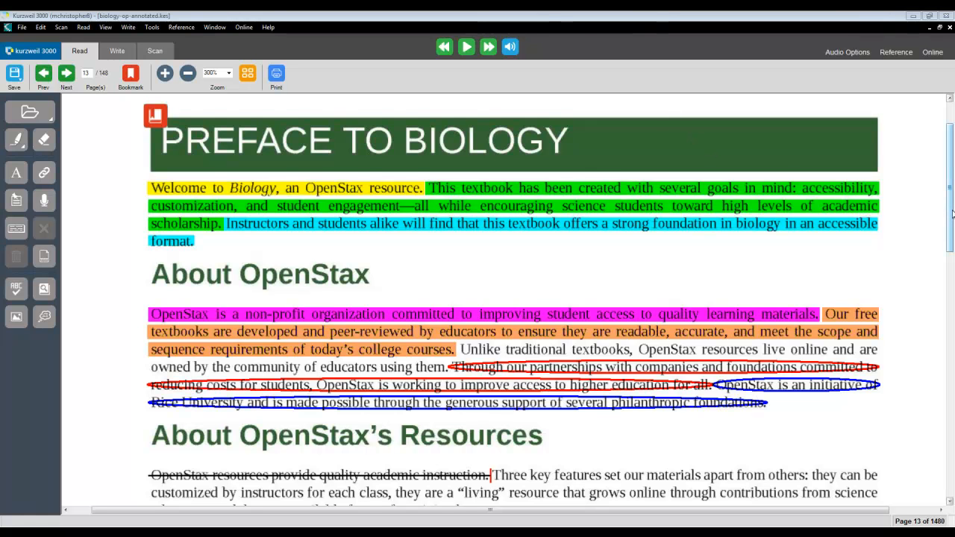
Review the highlight and note commands available for annotating the document.
{"action": "scroll", "coordinate": [952, 214], "scroll_direction": "up", "scroll_amount": 1}
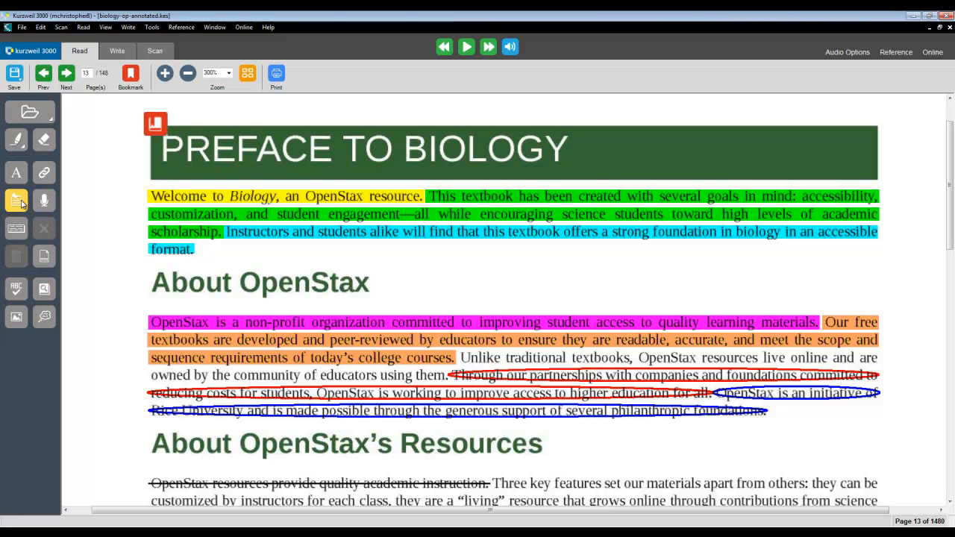
{"action": "left_click", "coordinate": [150, 28]}
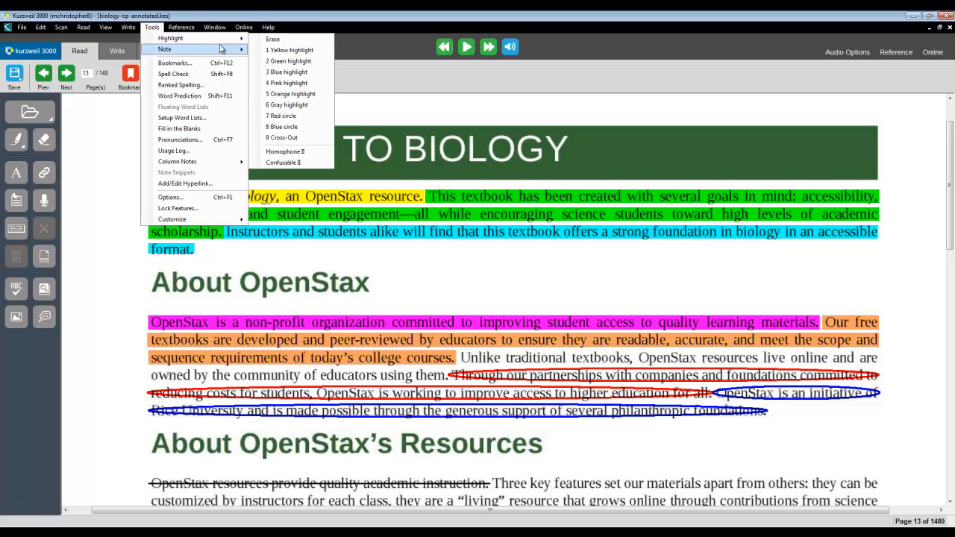
{"action": "mouse_move", "coordinate": [225, 50]}
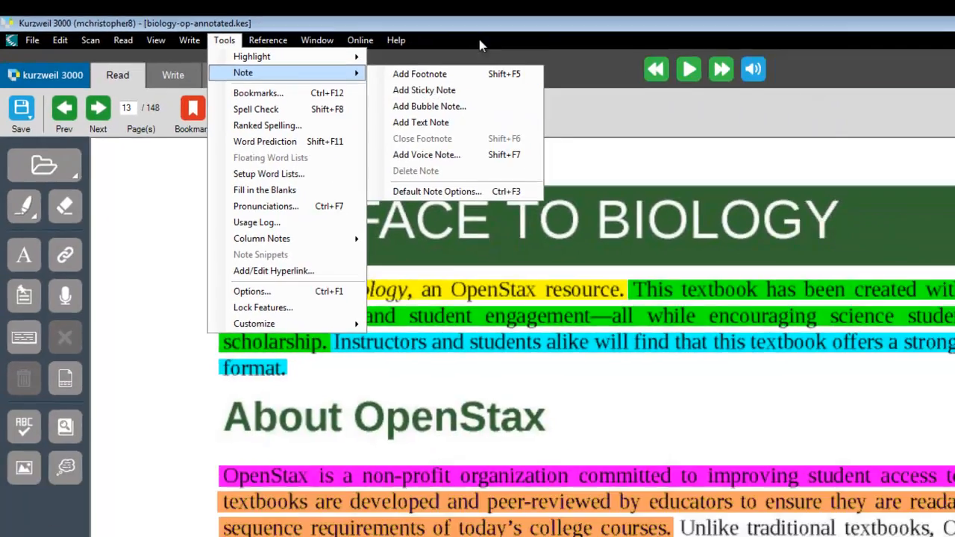
{"action": "left_click", "coordinate": [637, 40]}
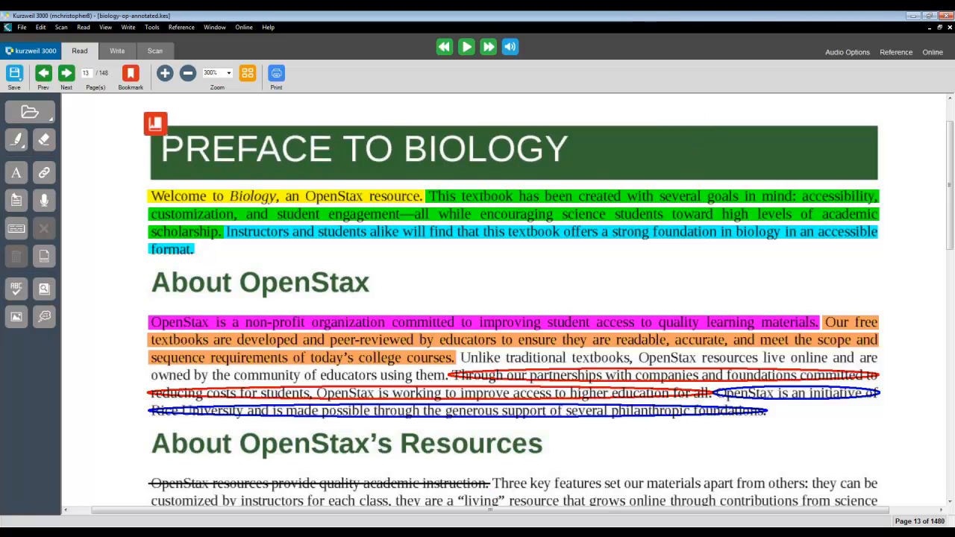
Add a sticky note reading "Review this page again." above the "PREFACE TO BIOLOGY" title, near the page number.
{"action": "scroll", "coordinate": [671, 142], "scroll_direction": "up", "scroll_amount": 1}
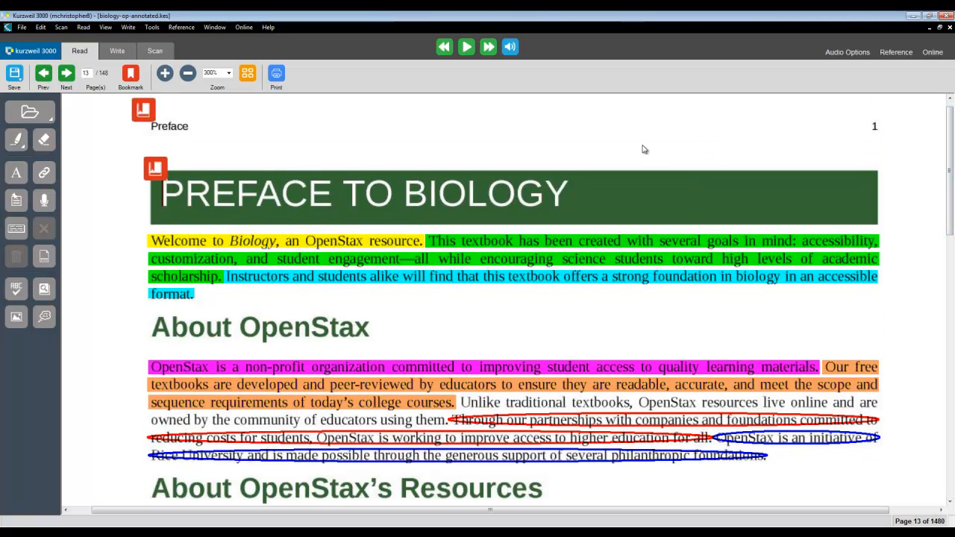
{"action": "left_click", "coordinate": [16, 203]}
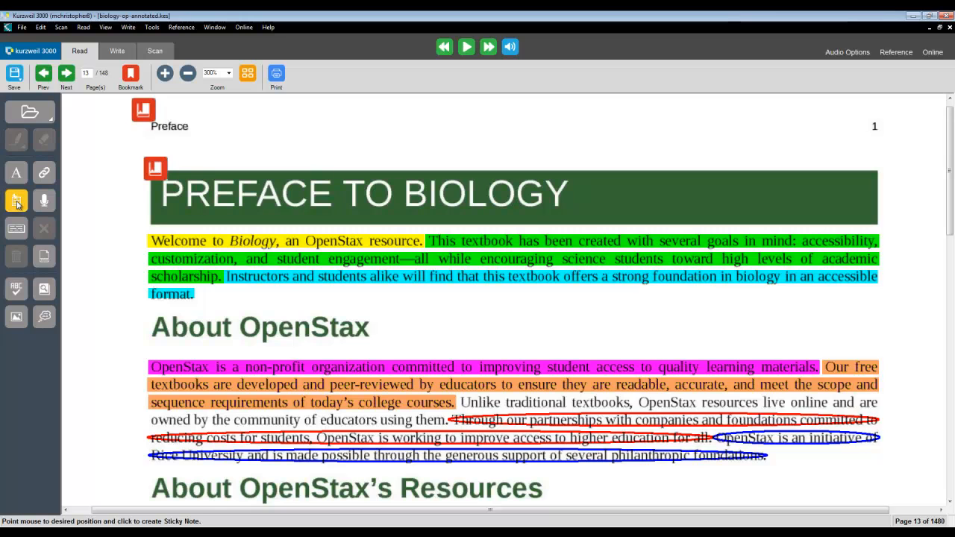
{"action": "left_click", "coordinate": [600, 133]}
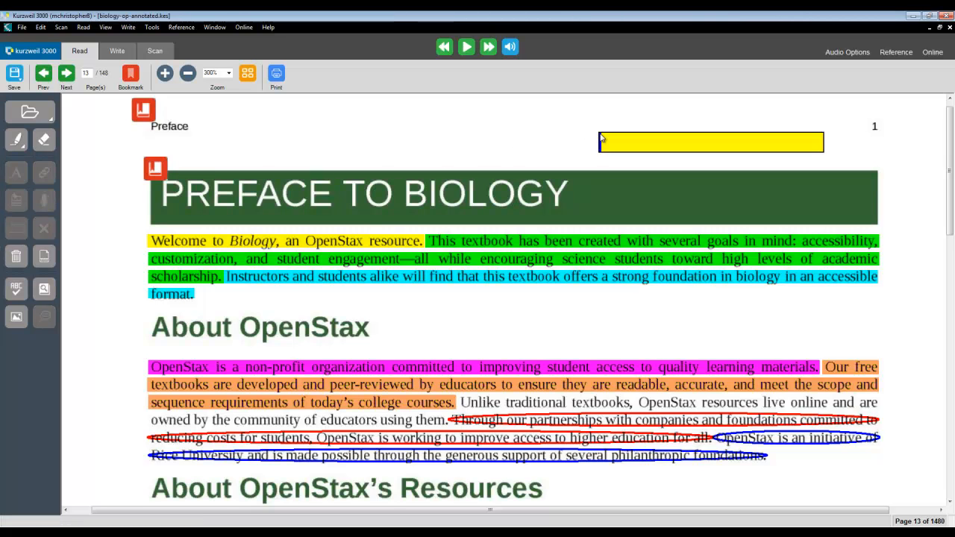
{"action": "type", "text": "Review this page again"}
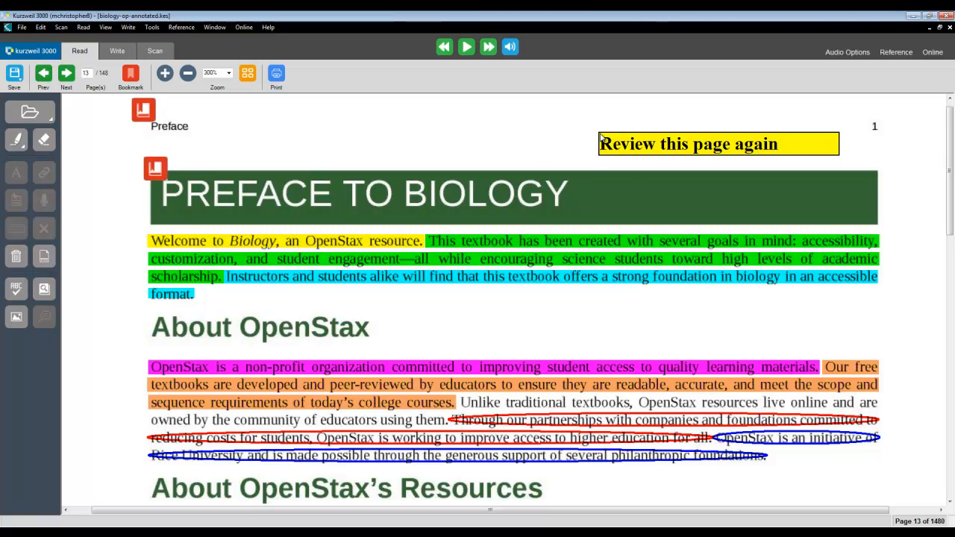
{"action": "type", "text": "."}
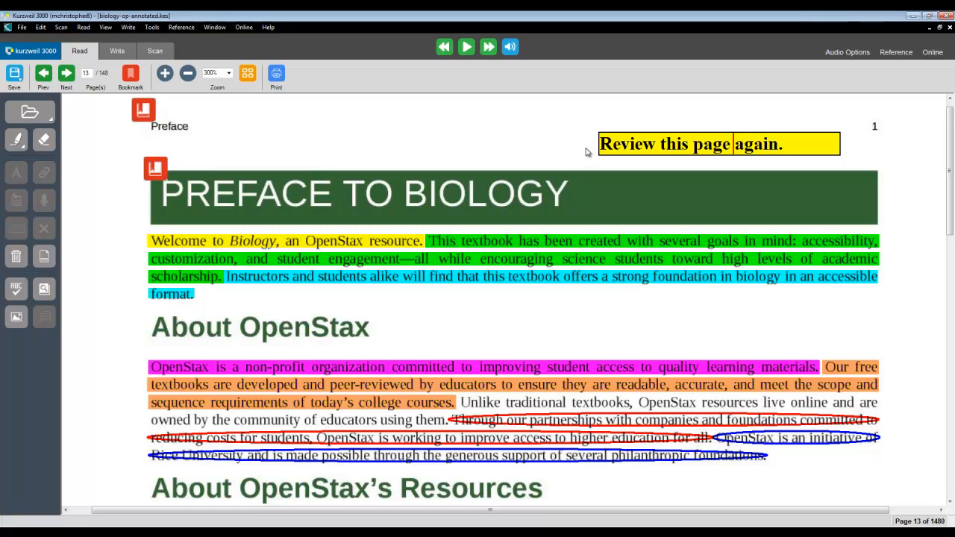
{"action": "left_click", "coordinate": [585, 157]}
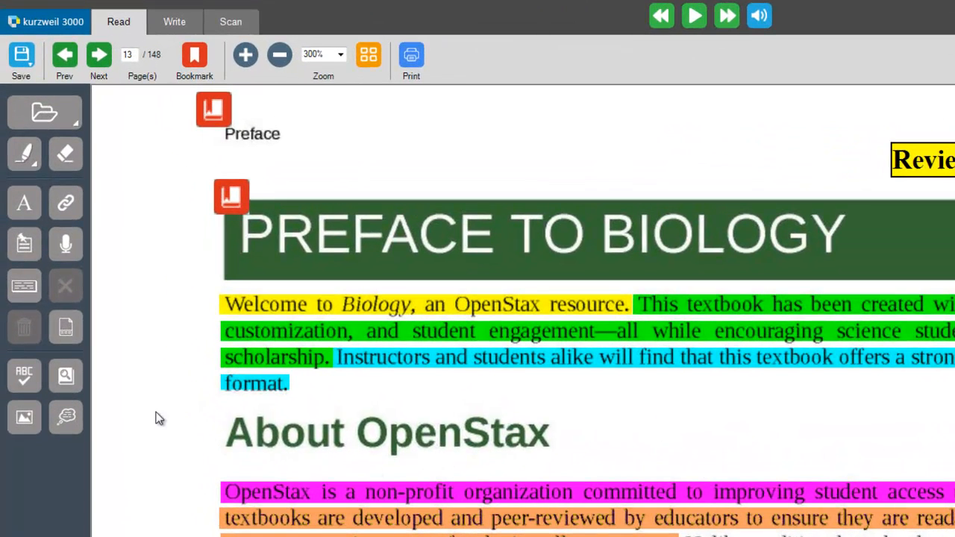
{"action": "left_click", "coordinate": [24, 211]}
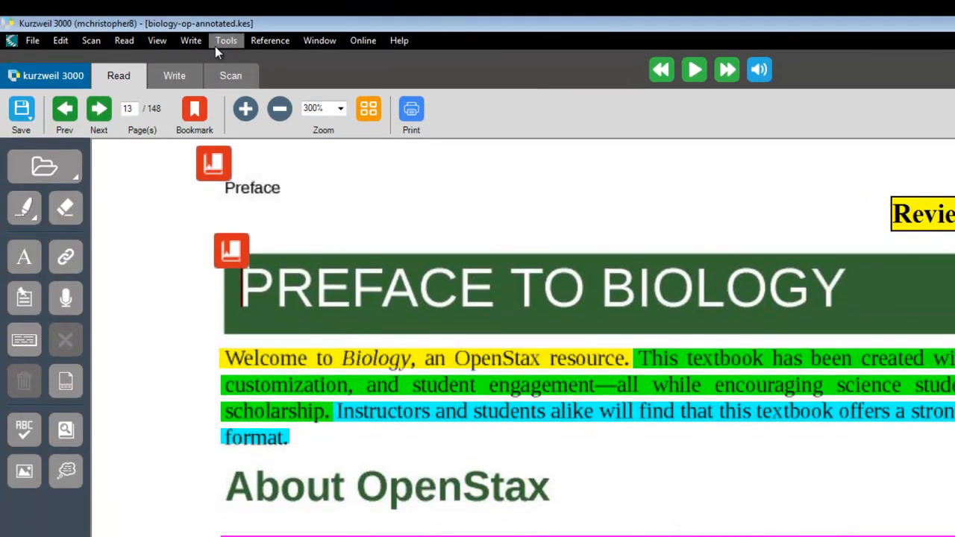
{"action": "left_click", "coordinate": [223, 41]}
{"action": "mouse_move", "coordinate": [351, 75]}
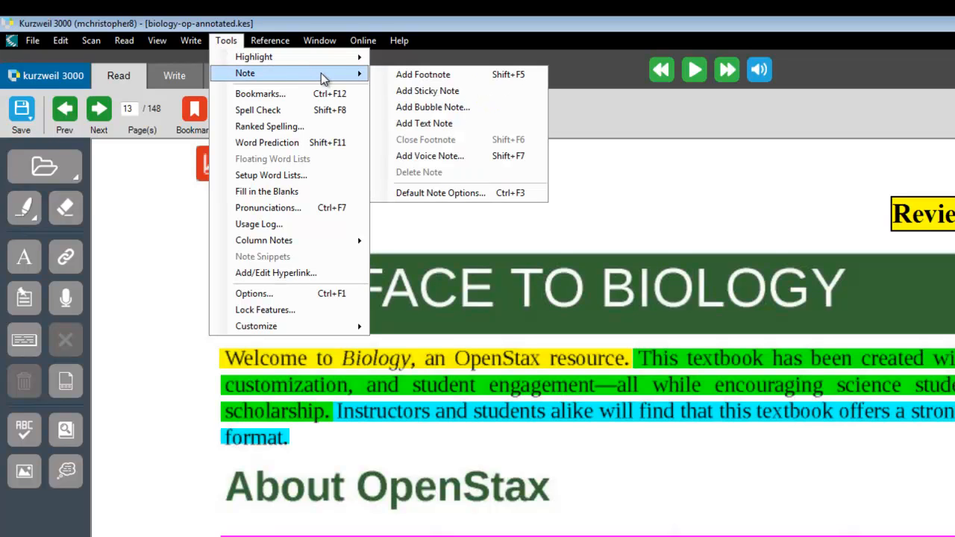
{"action": "left_click", "coordinate": [513, 125]}
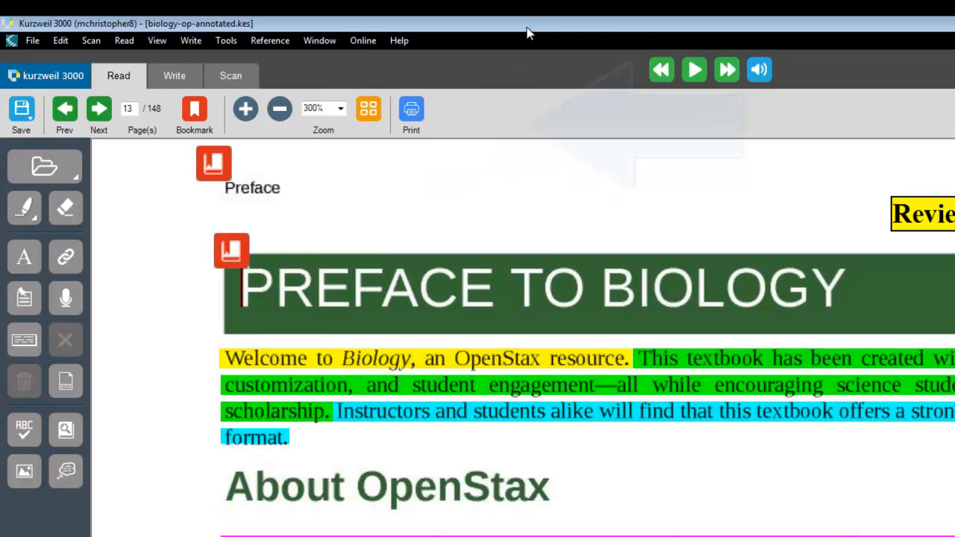
Add a text note reading "Get plenty of sleep before this exam." just below the Preface page header, above the title.
{"action": "left_click", "coordinate": [25, 261]}
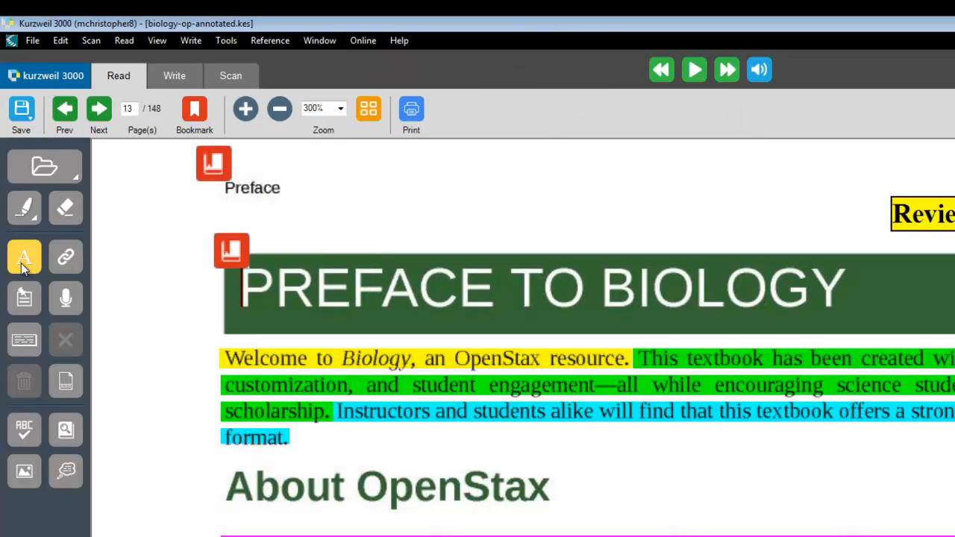
{"action": "left_click", "coordinate": [272, 207]}
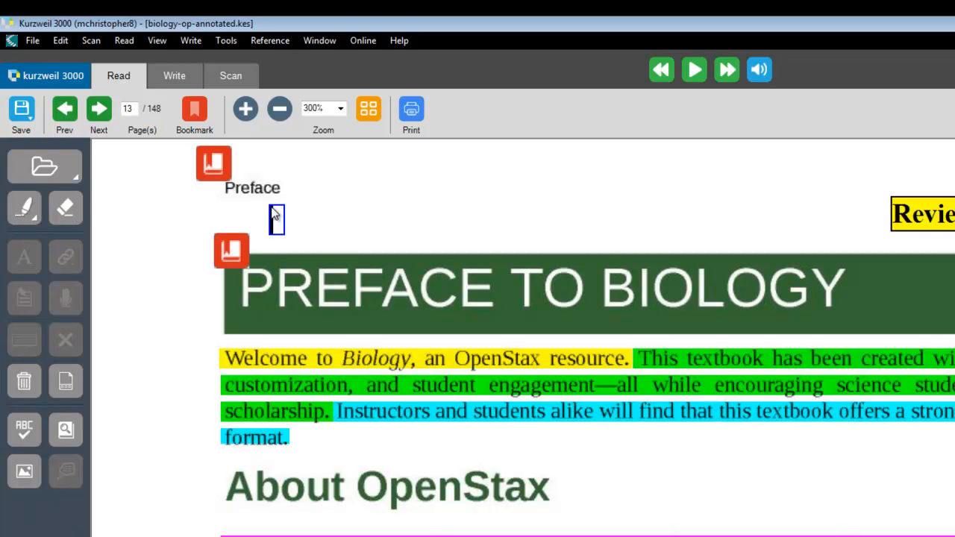
{"action": "type", "text": "Ge"}
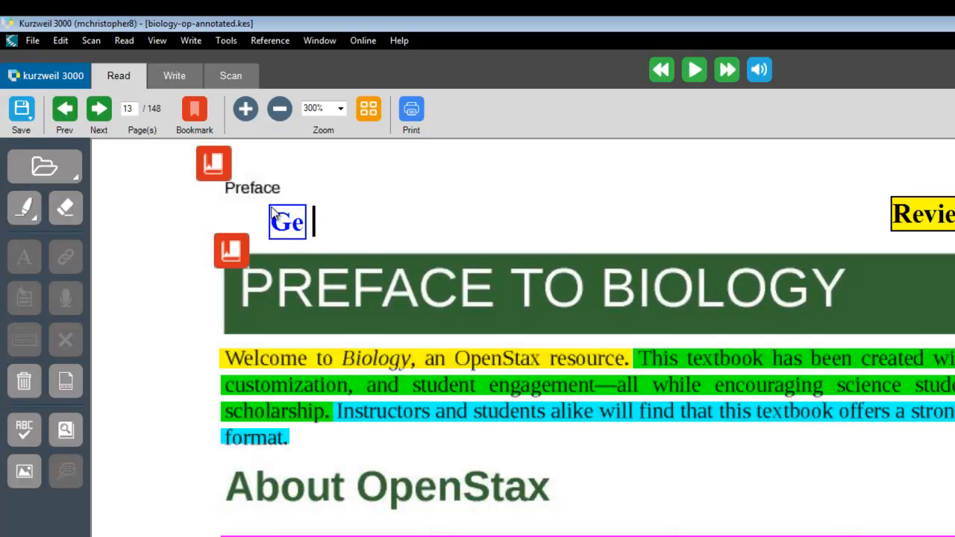
{"action": "type", "text": "t plenty of sl"}
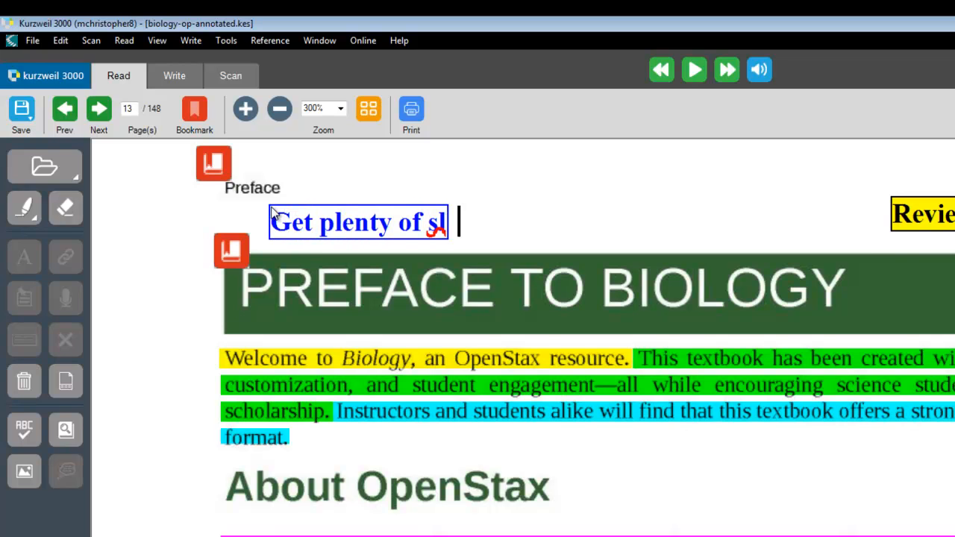
{"action": "type", "text": "eep before thi"}
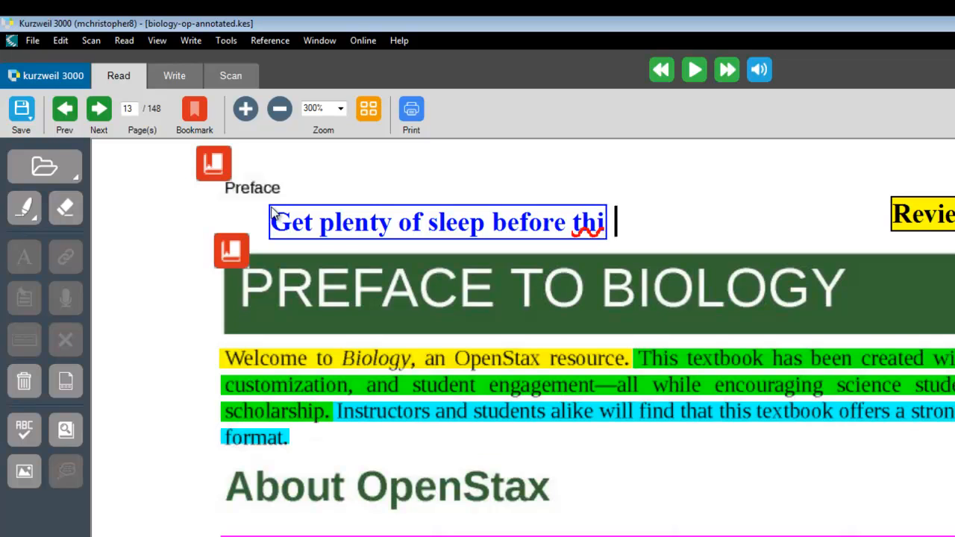
{"action": "type", "text": "s exam."}
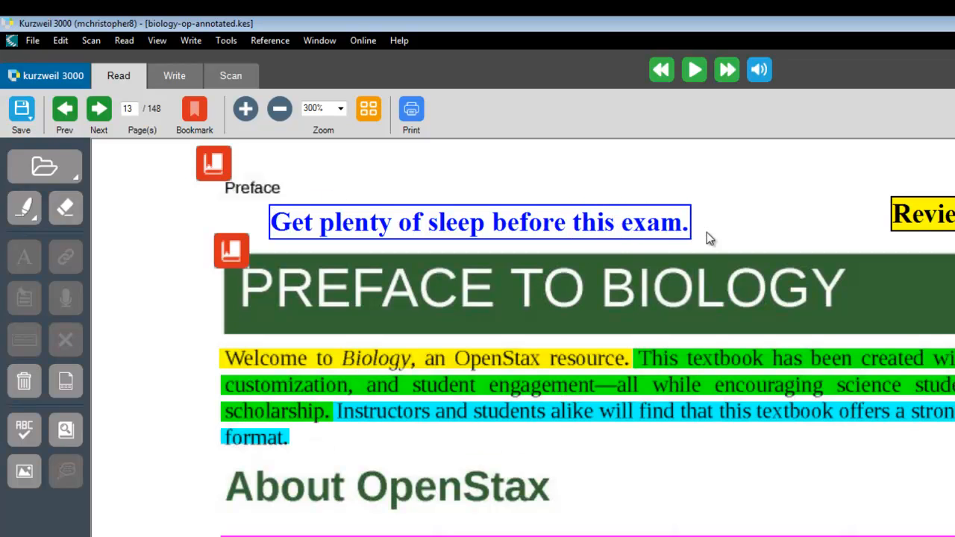
{"action": "left_click", "coordinate": [738, 247]}
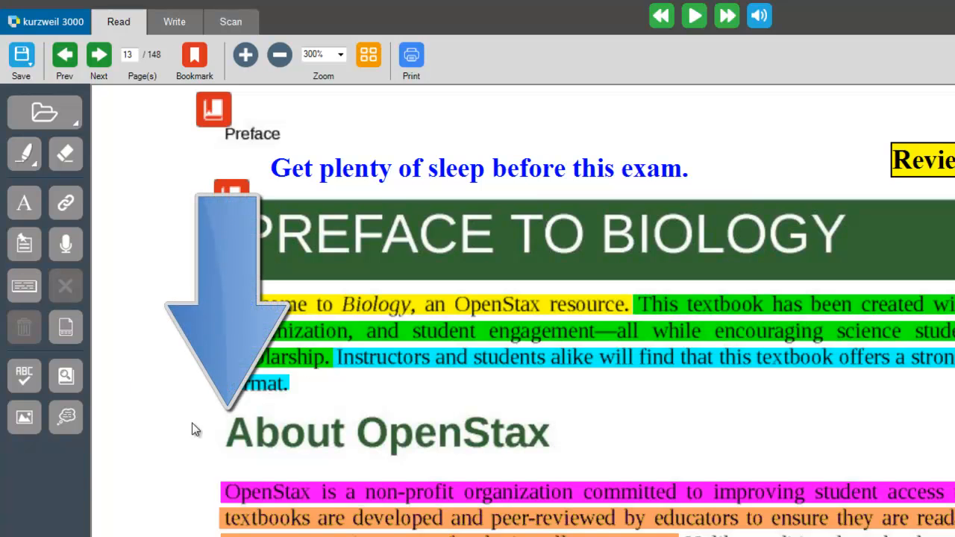
Insert a footnote at the start of the "About OpenStax" heading.
{"action": "left_click", "coordinate": [227, 441]}
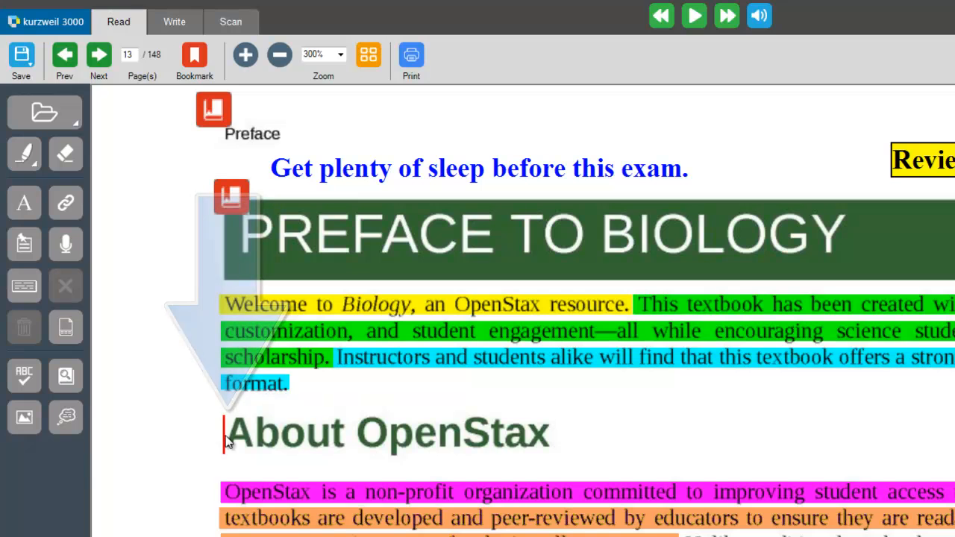
{"action": "left_click", "coordinate": [228, 442]}
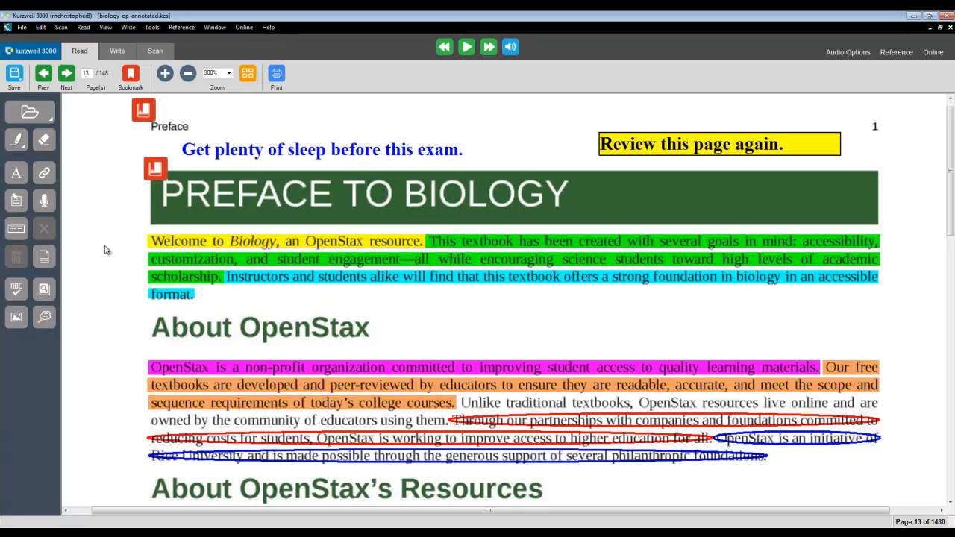
{"action": "left_click", "coordinate": [18, 234]}
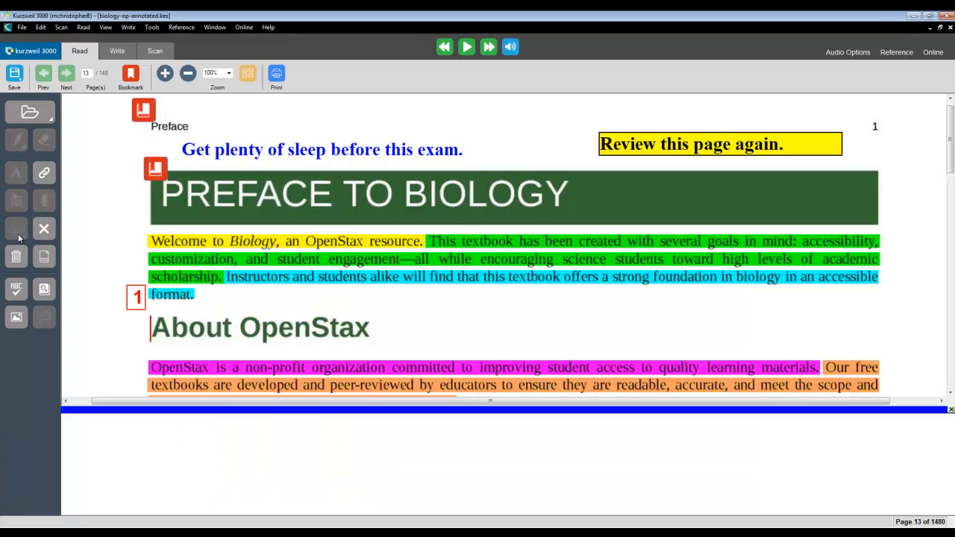
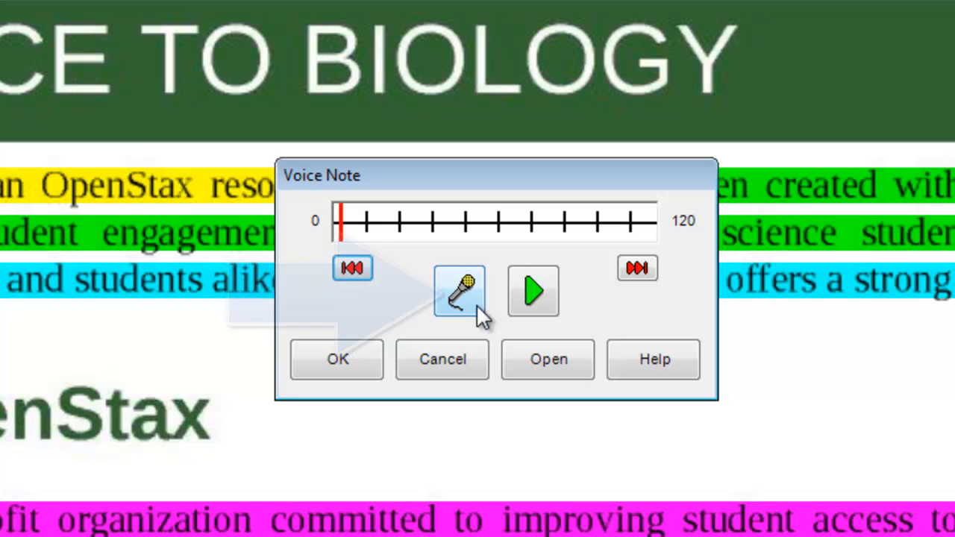
Record a short voice note, replace it with "Voice Note Example Audio File" from the Documents library, and accept the note.
{"action": "left_click", "coordinate": [476, 303]}
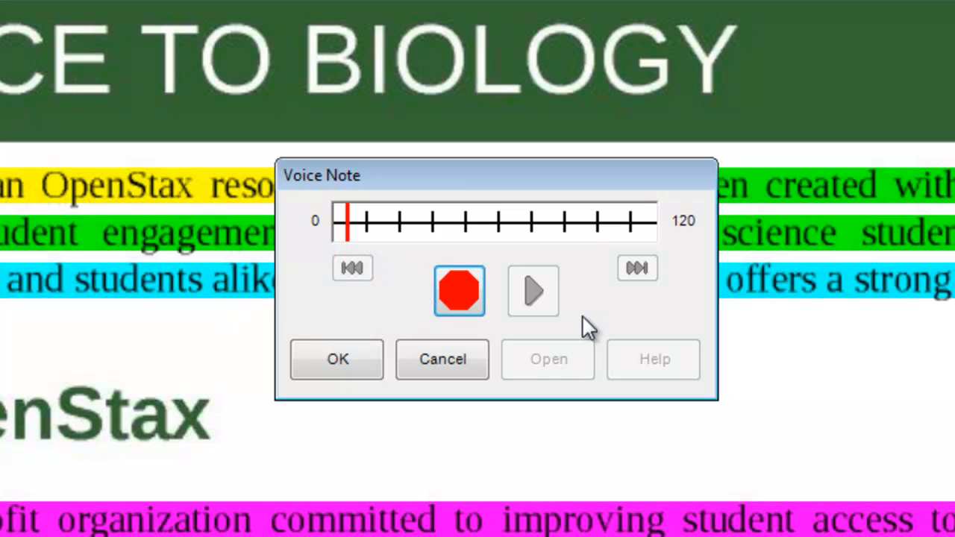
{"action": "left_click", "coordinate": [471, 303]}
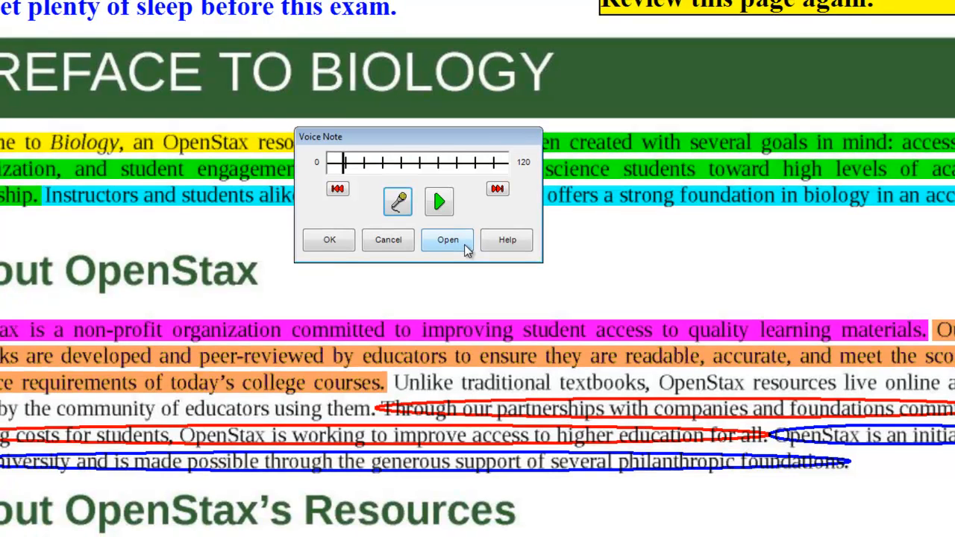
{"action": "left_click", "coordinate": [464, 250]}
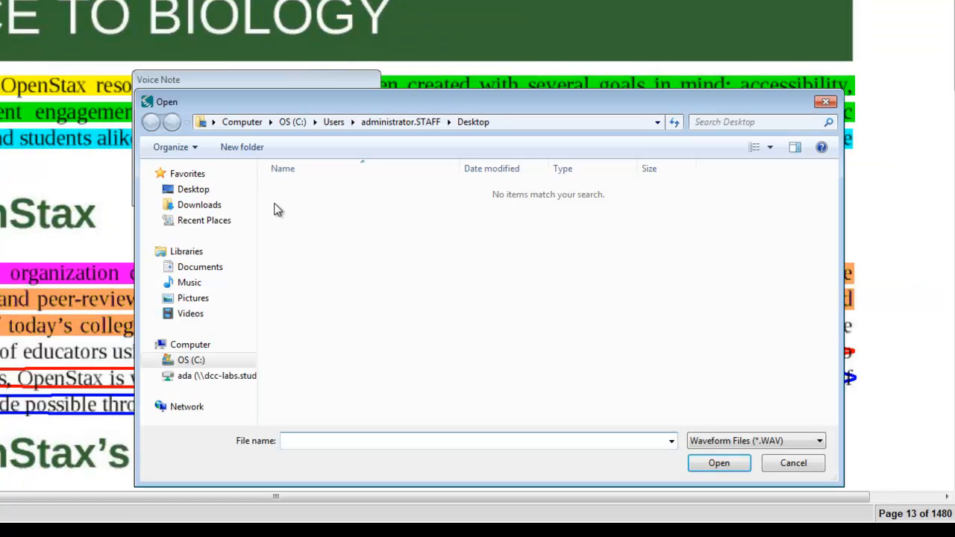
{"action": "left_click", "coordinate": [217, 267]}
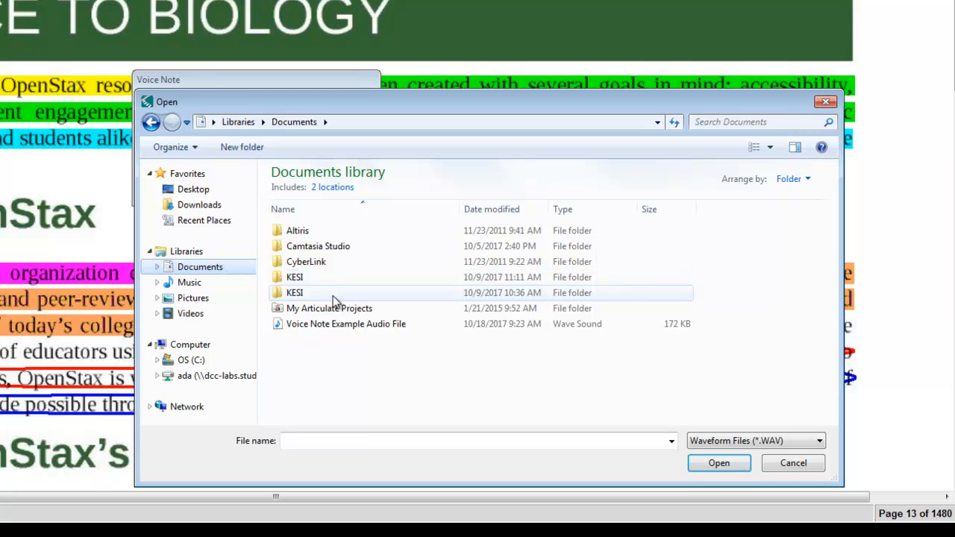
{"action": "left_click", "coordinate": [346, 329]}
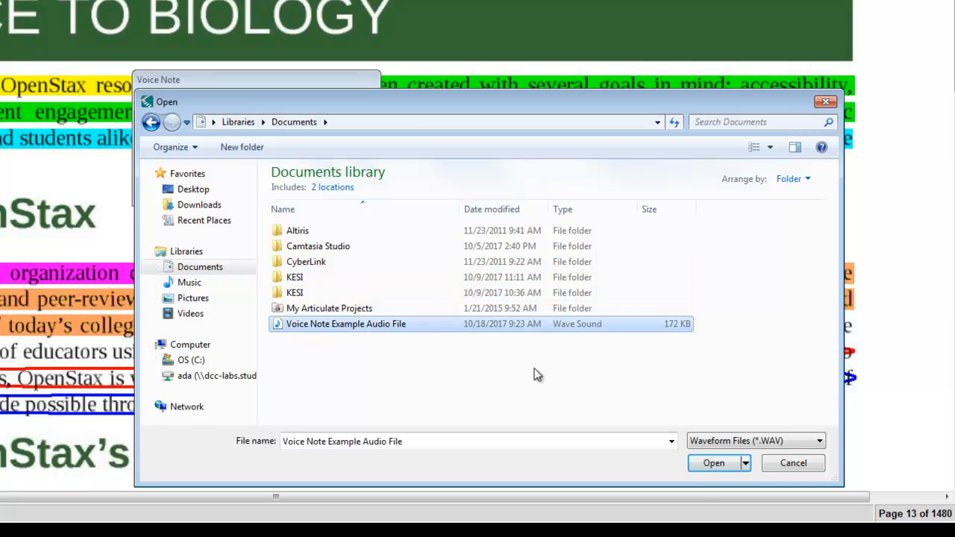
{"action": "left_click", "coordinate": [729, 464]}
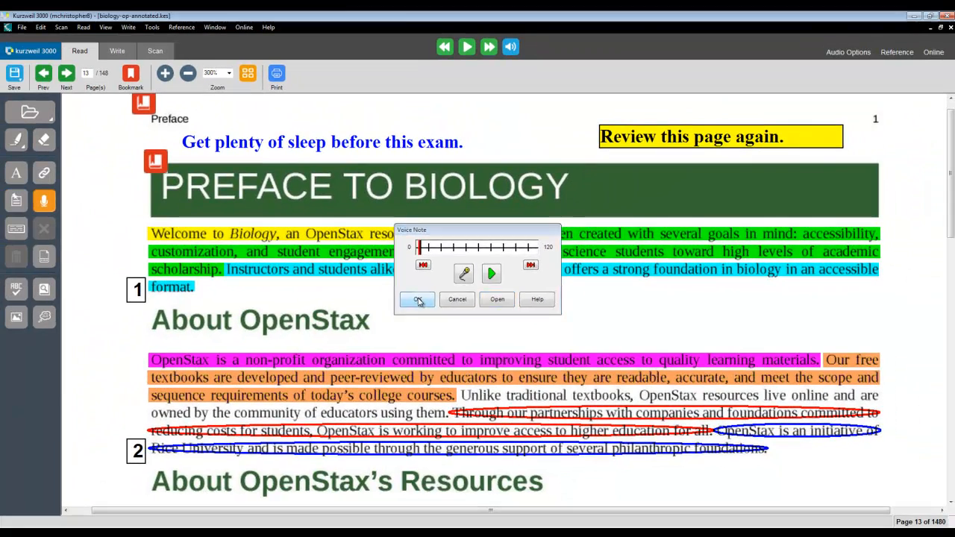
{"action": "left_click", "coordinate": [418, 301]}
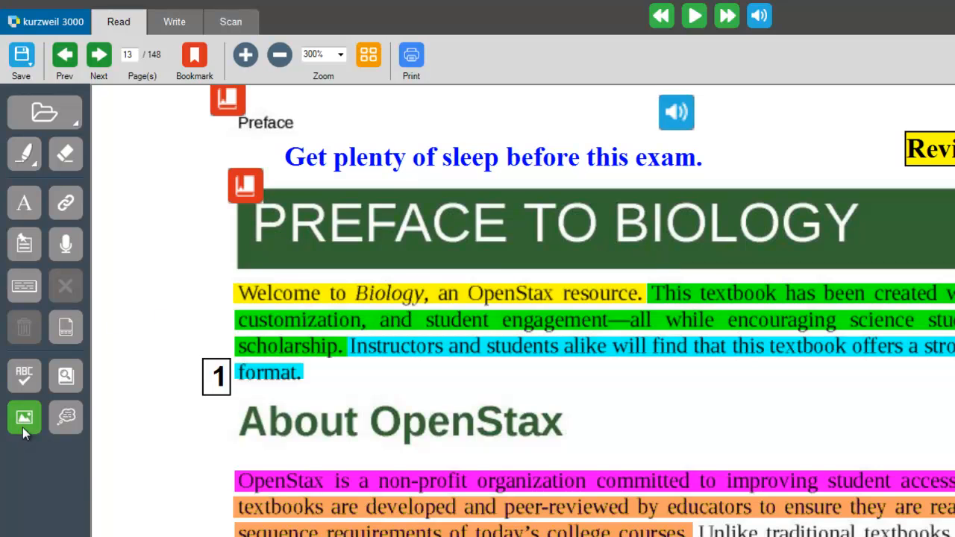
Start a bubble note with the keyword "Dairy" and the text "Do you like cheese?".
{"action": "left_click", "coordinate": [74, 416]}
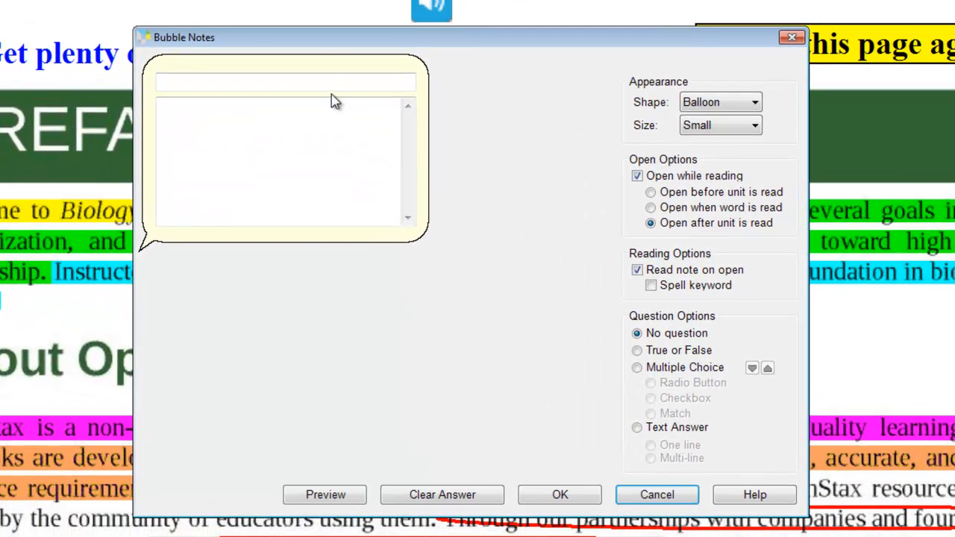
{"action": "left_click", "coordinate": [329, 86]}
{"action": "type", "text": "Dairy"}
{"action": "key", "text": "Tab"}
{"action": "type", "text": "Do you like cheese?"}
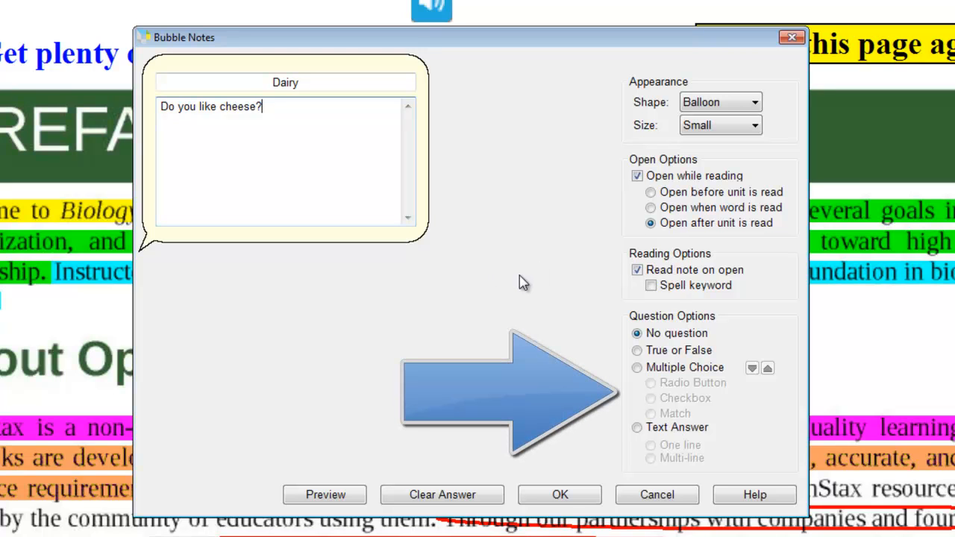
Try the bubble note's True or False, Multiple Choice and Text Answer question types, ending on Multiple Choice with Match.
{"action": "left_click", "coordinate": [663, 355]}
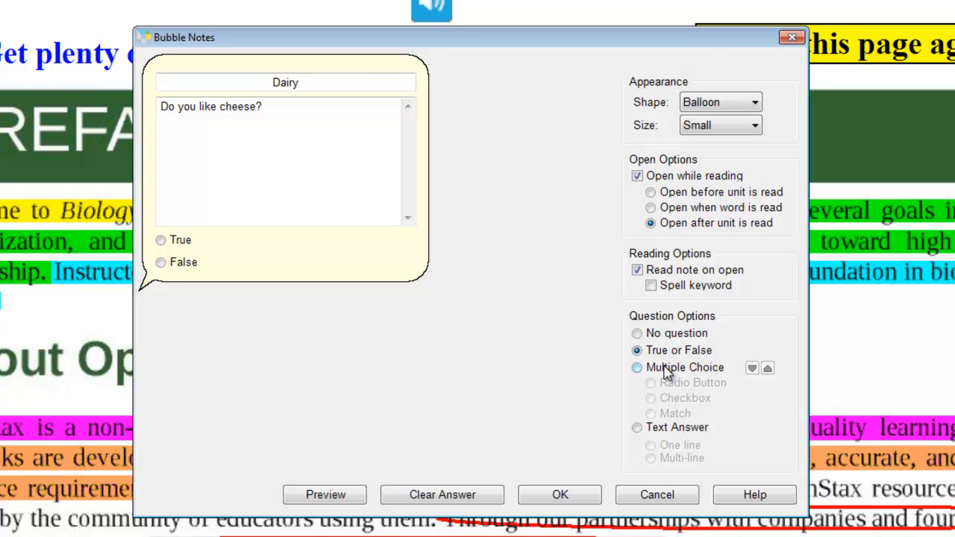
{"action": "left_click", "coordinate": [666, 371]}
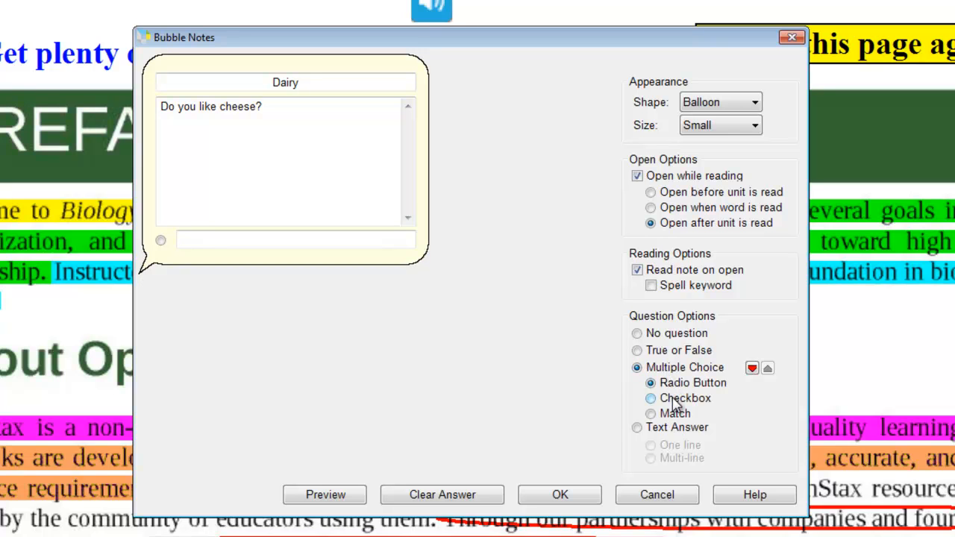
{"action": "left_click", "coordinate": [677, 427]}
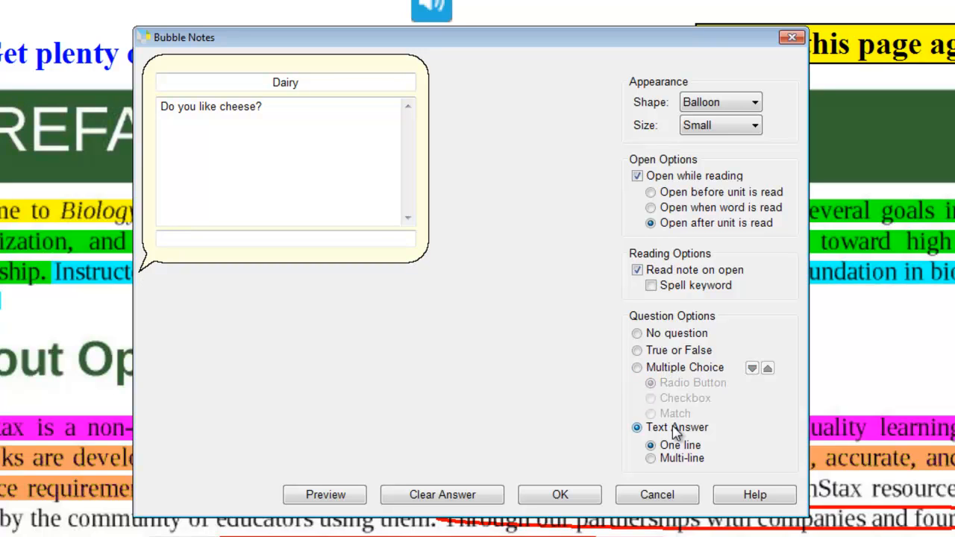
{"action": "left_click", "coordinate": [672, 373]}
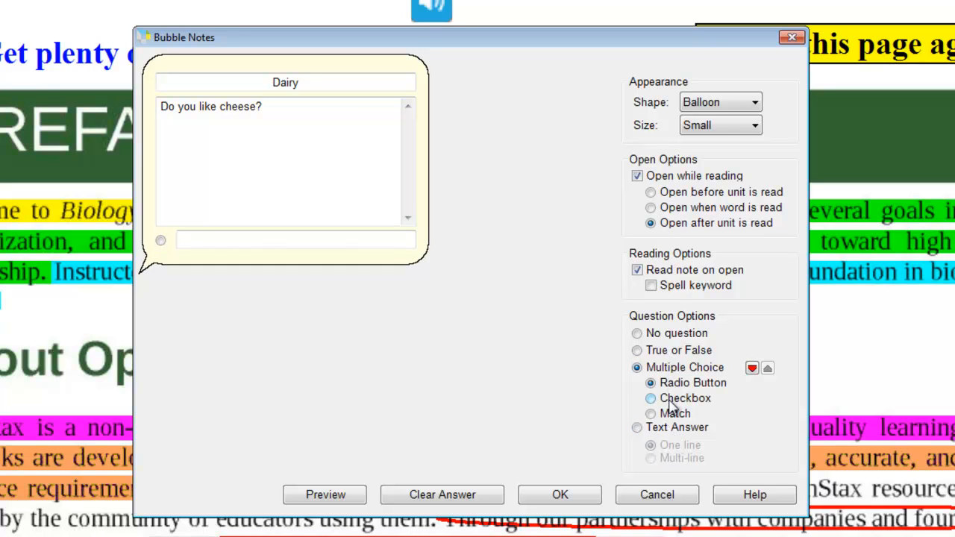
{"action": "left_click", "coordinate": [650, 400]}
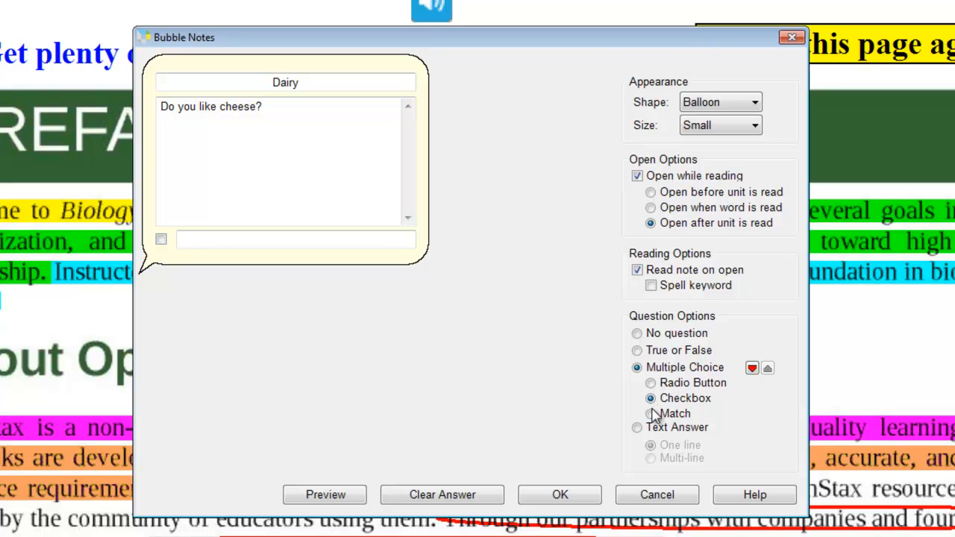
{"action": "left_click", "coordinate": [652, 417]}
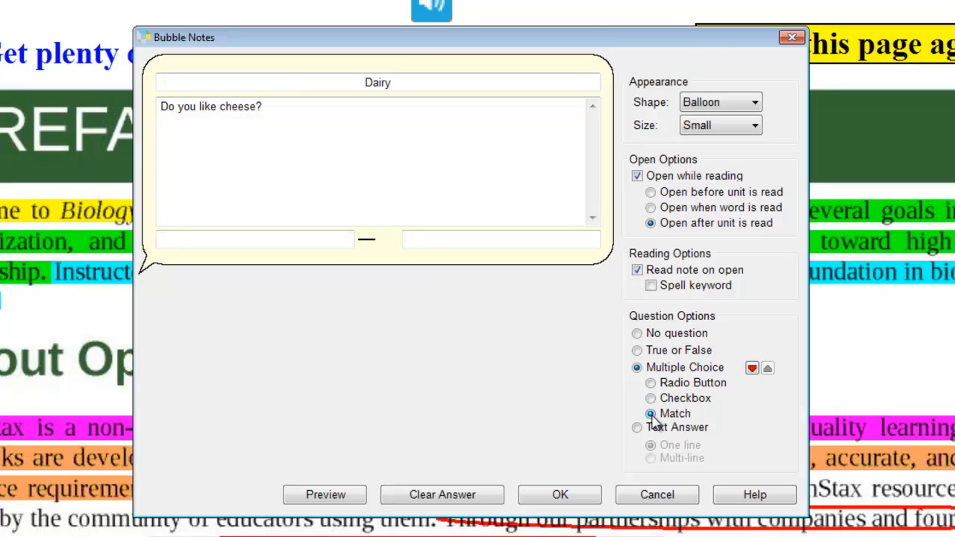
Try the bubble note's Text Answer question type with the Multi-line option, ending on True or False.
{"action": "left_click", "coordinate": [637, 427]}
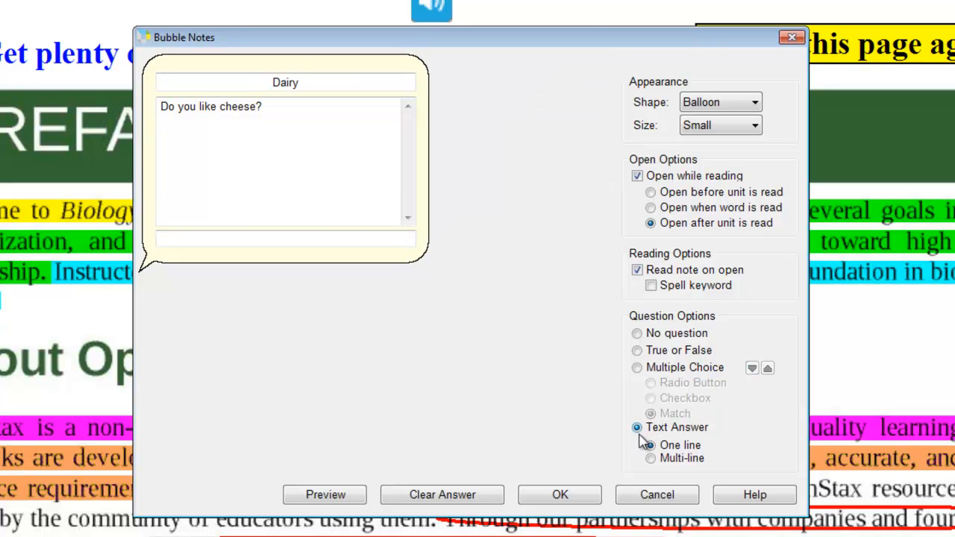
{"action": "left_click", "coordinate": [650, 458]}
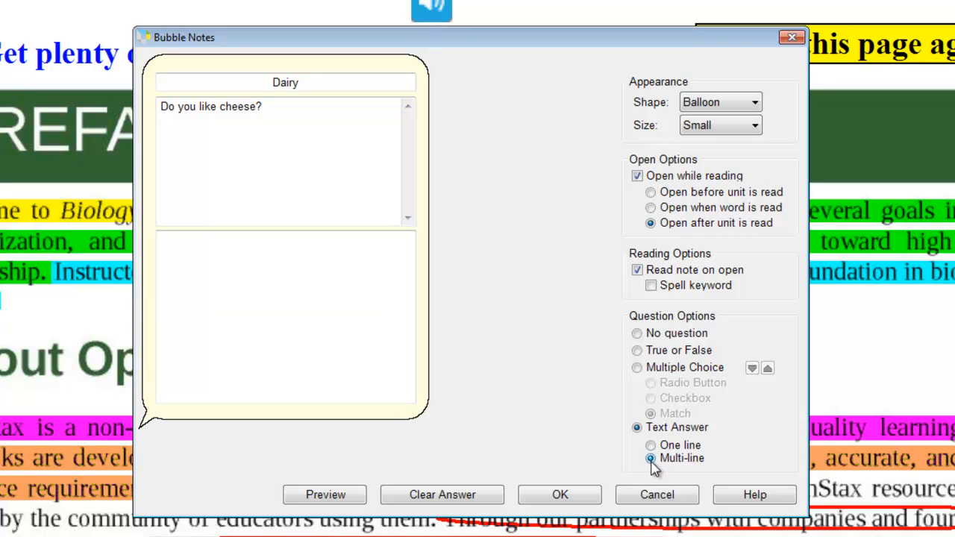
{"action": "left_click", "coordinate": [638, 350]}
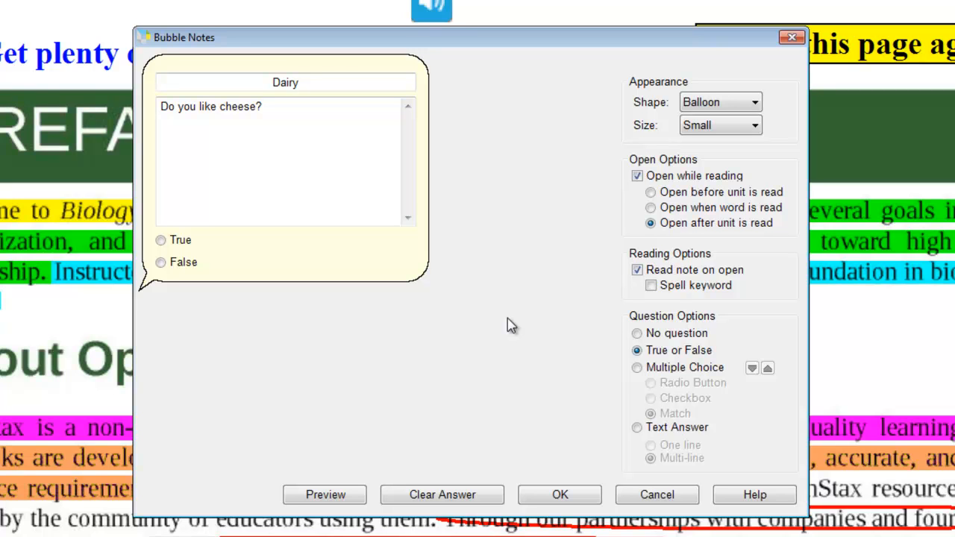
Preview the True or False bubble note, close the preview, and accept the note.
{"action": "left_click", "coordinate": [333, 498]}
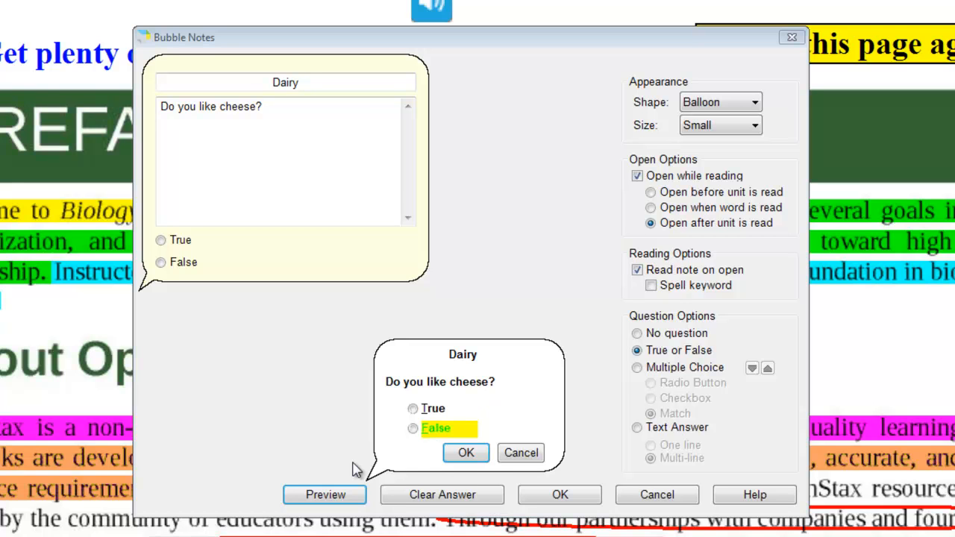
{"action": "left_click", "coordinate": [481, 454]}
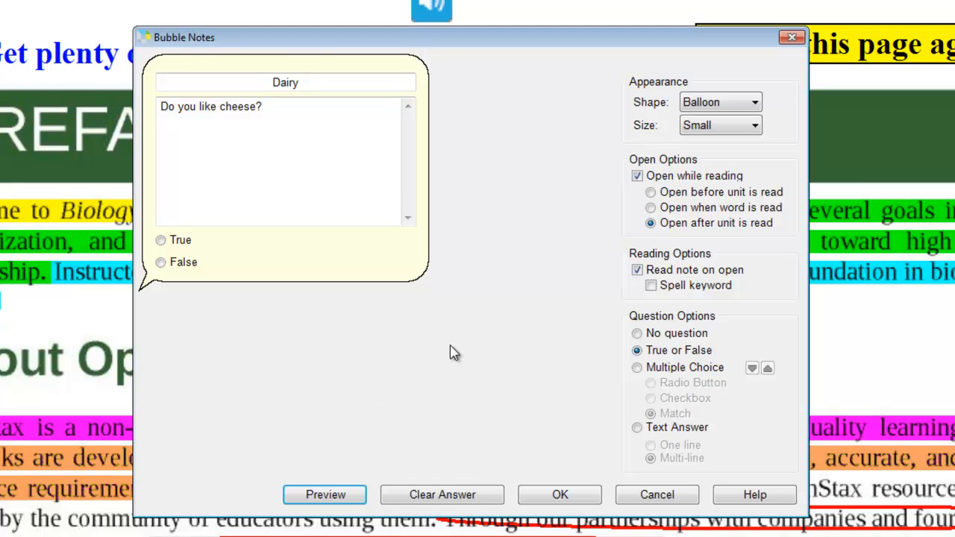
{"action": "left_click", "coordinate": [540, 498]}
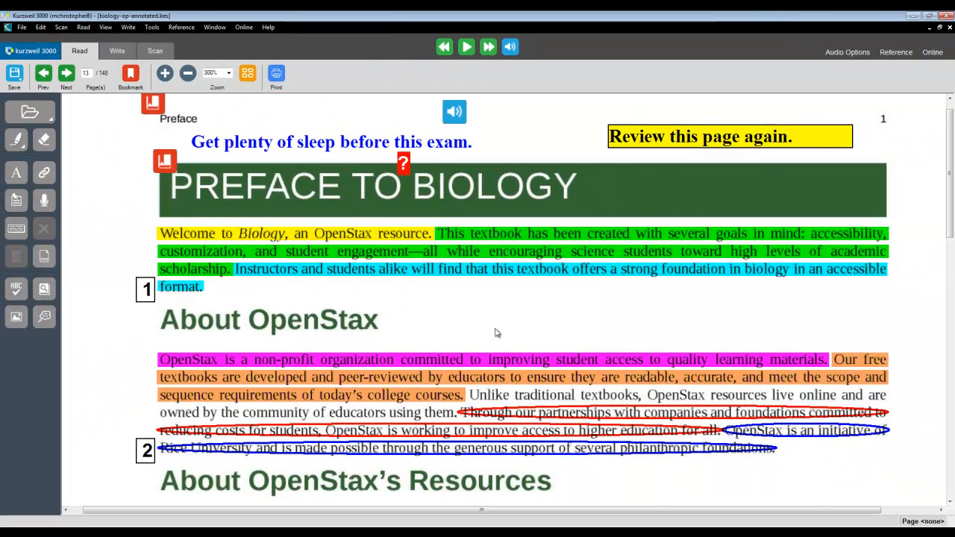
Open the bubble note on the "PREFACE TO BIOLOGY" heading and answer its question with True.
{"action": "left_click", "coordinate": [403, 164]}
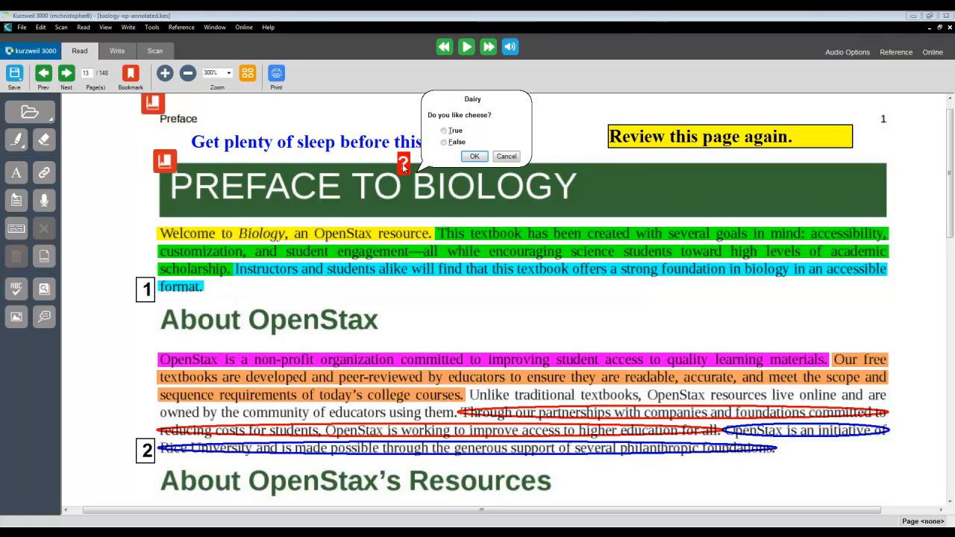
{"action": "left_click", "coordinate": [443, 130]}
{"action": "left_click", "coordinate": [474, 157]}
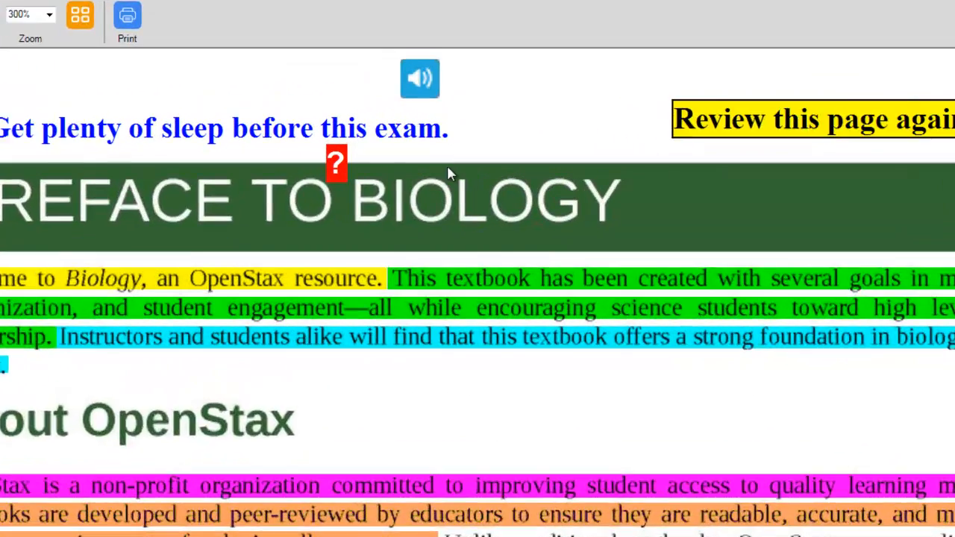
Reopen the bubble note on the "PREFACE TO BIOLOGY" heading for editing to review the recorded answer.
{"action": "right_click", "coordinate": [288, 157]}
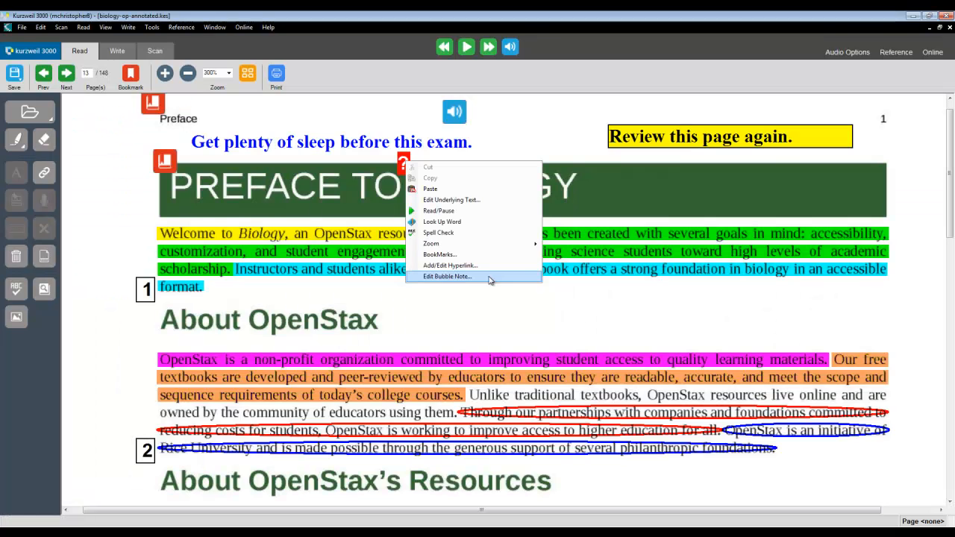
{"action": "left_click", "coordinate": [466, 405]}
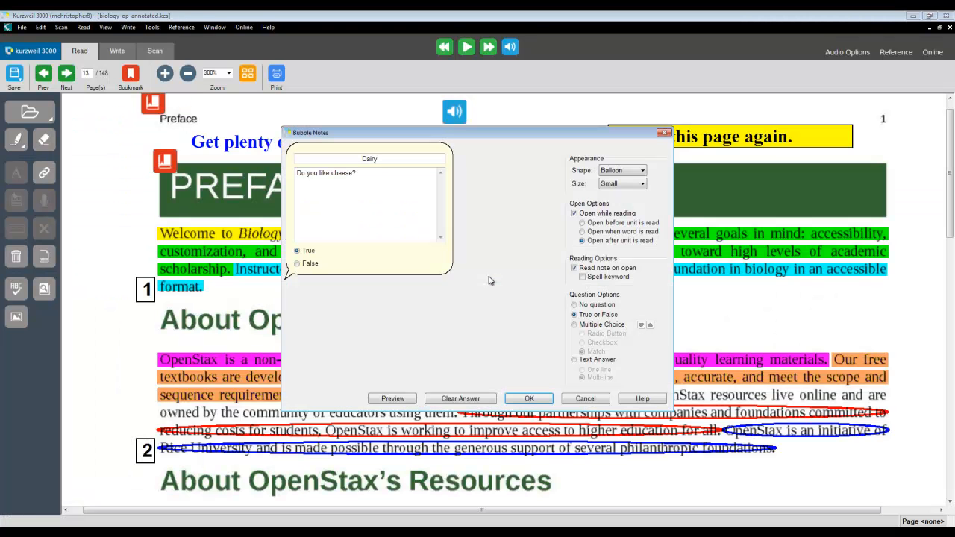